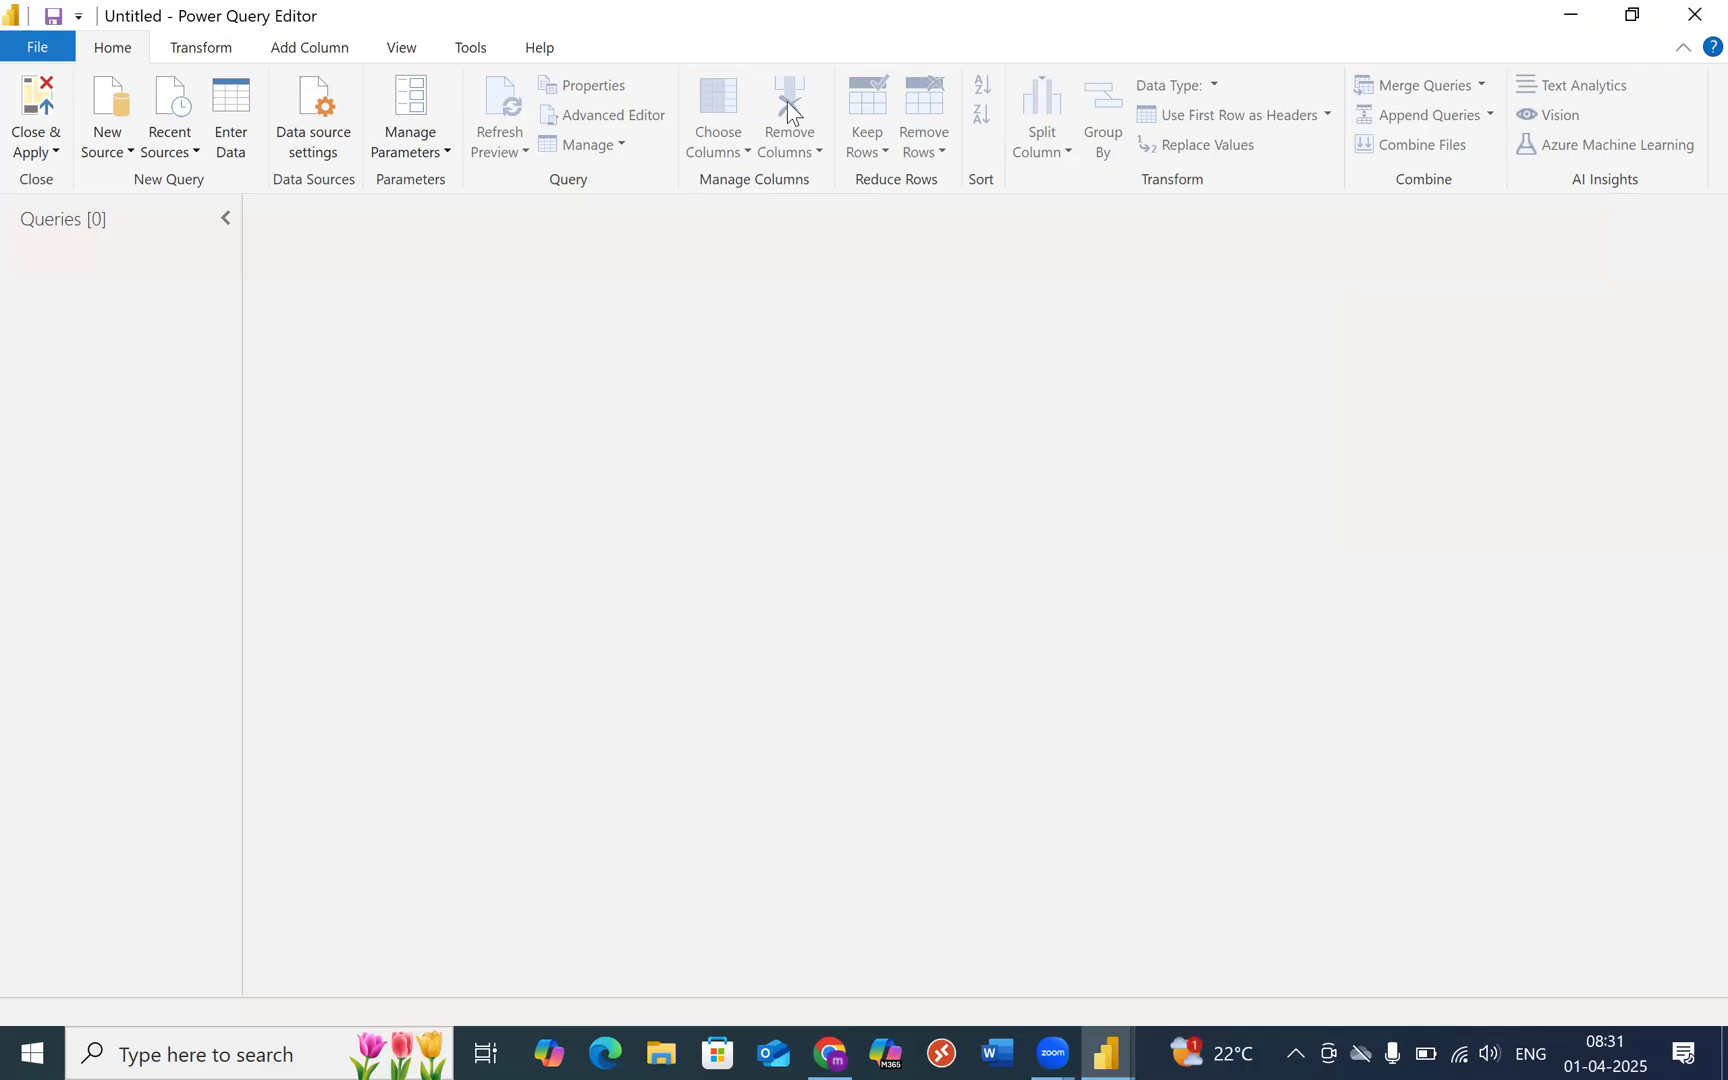
# Review the Transform and Add Column commands in the Power Query Editor, and close the editor
pyautogui.click(220, 50)
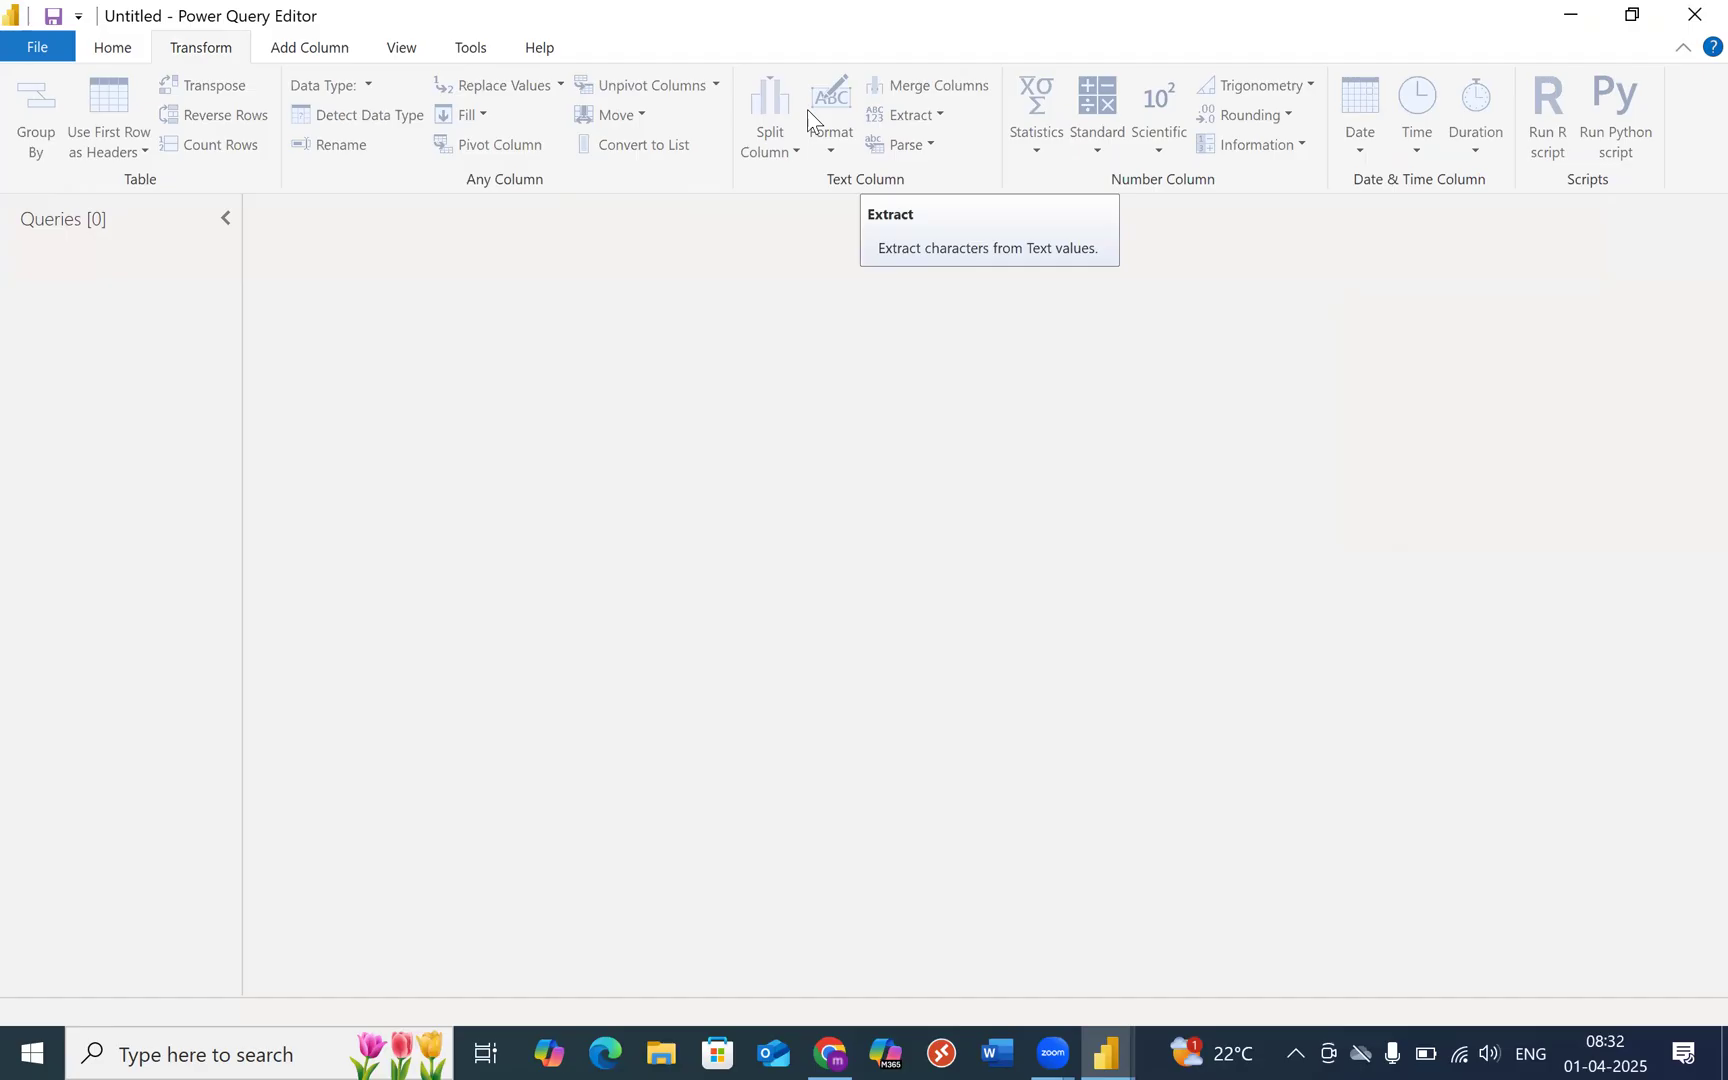
pyautogui.click(305, 55)
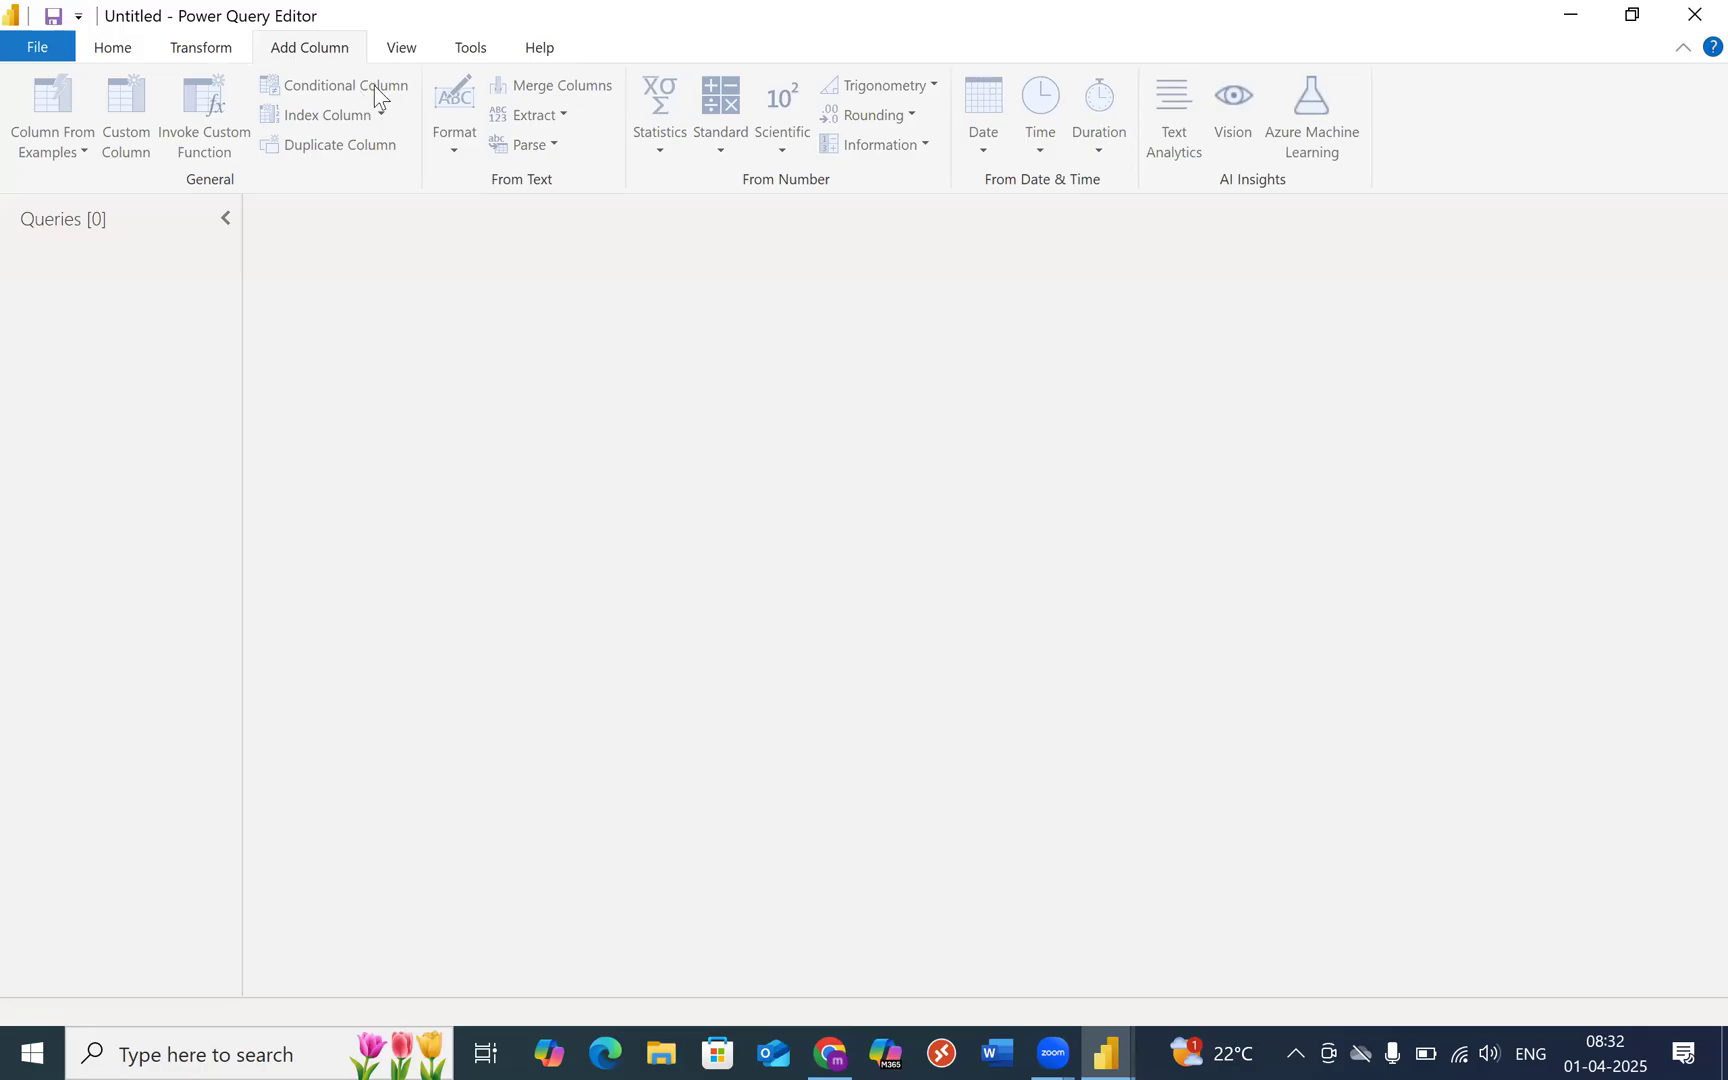
pyautogui.click(105, 48)
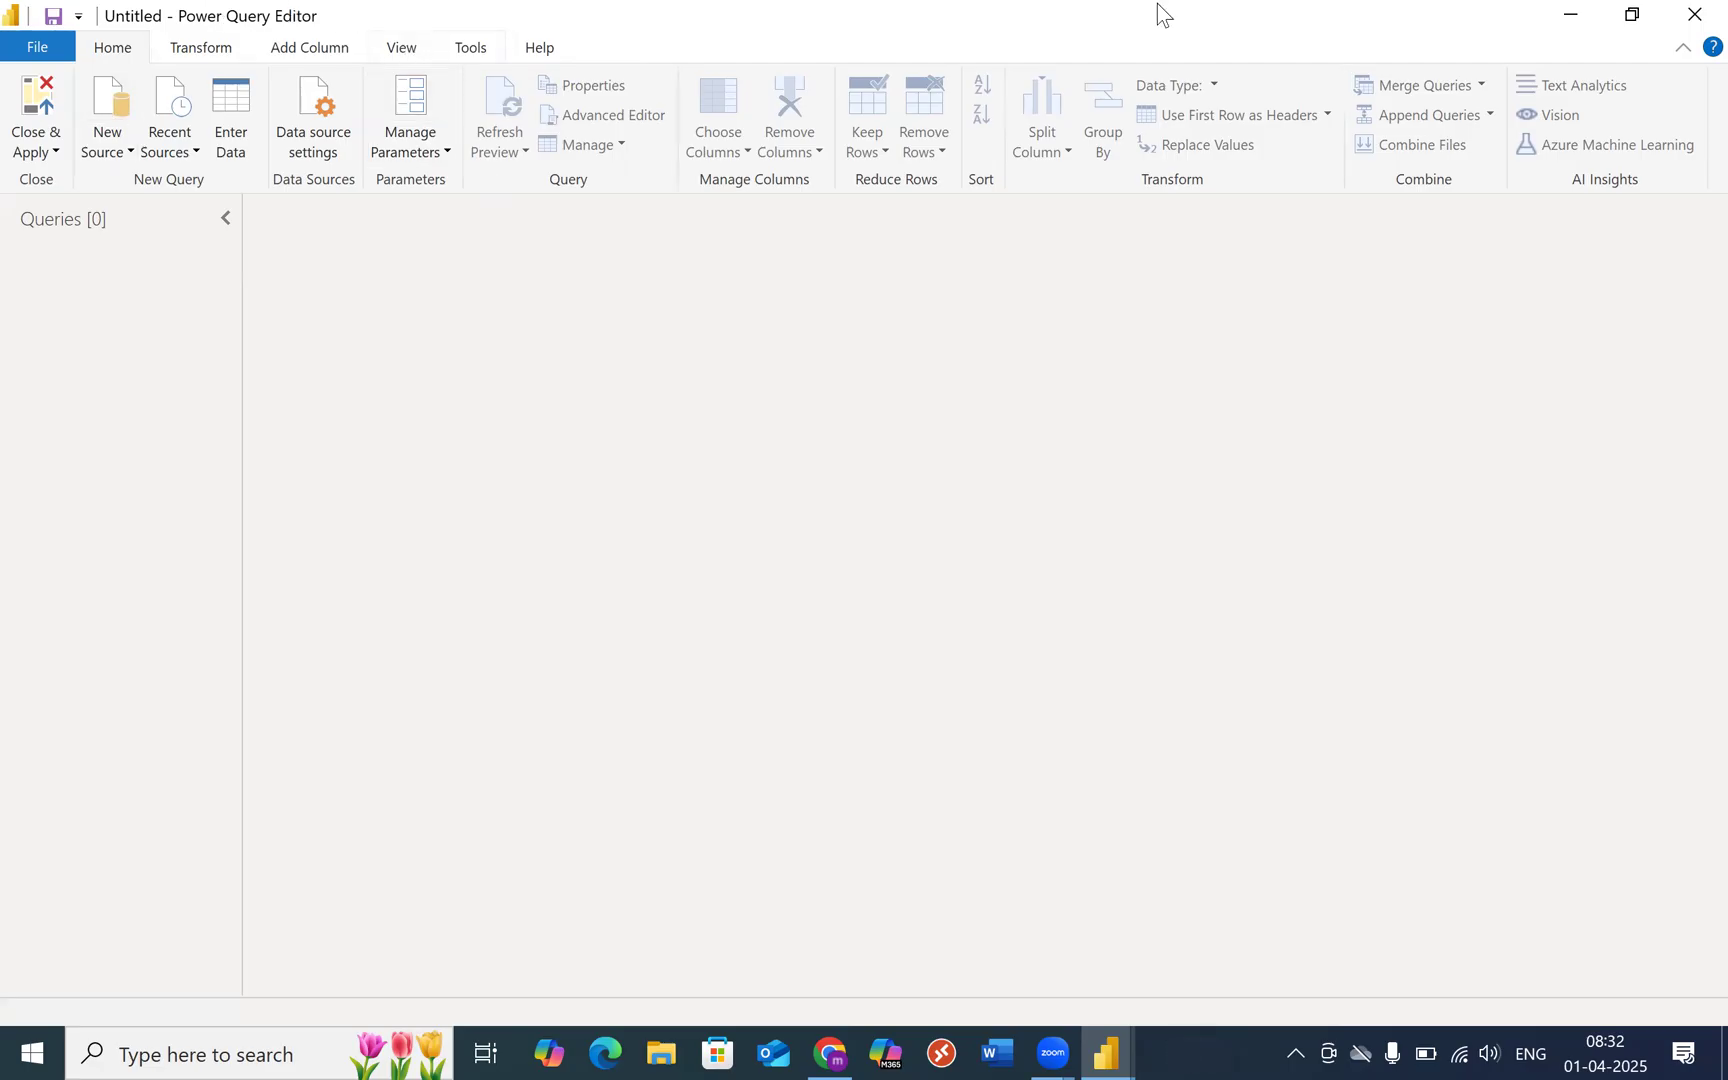
pyautogui.click(1688, 17)
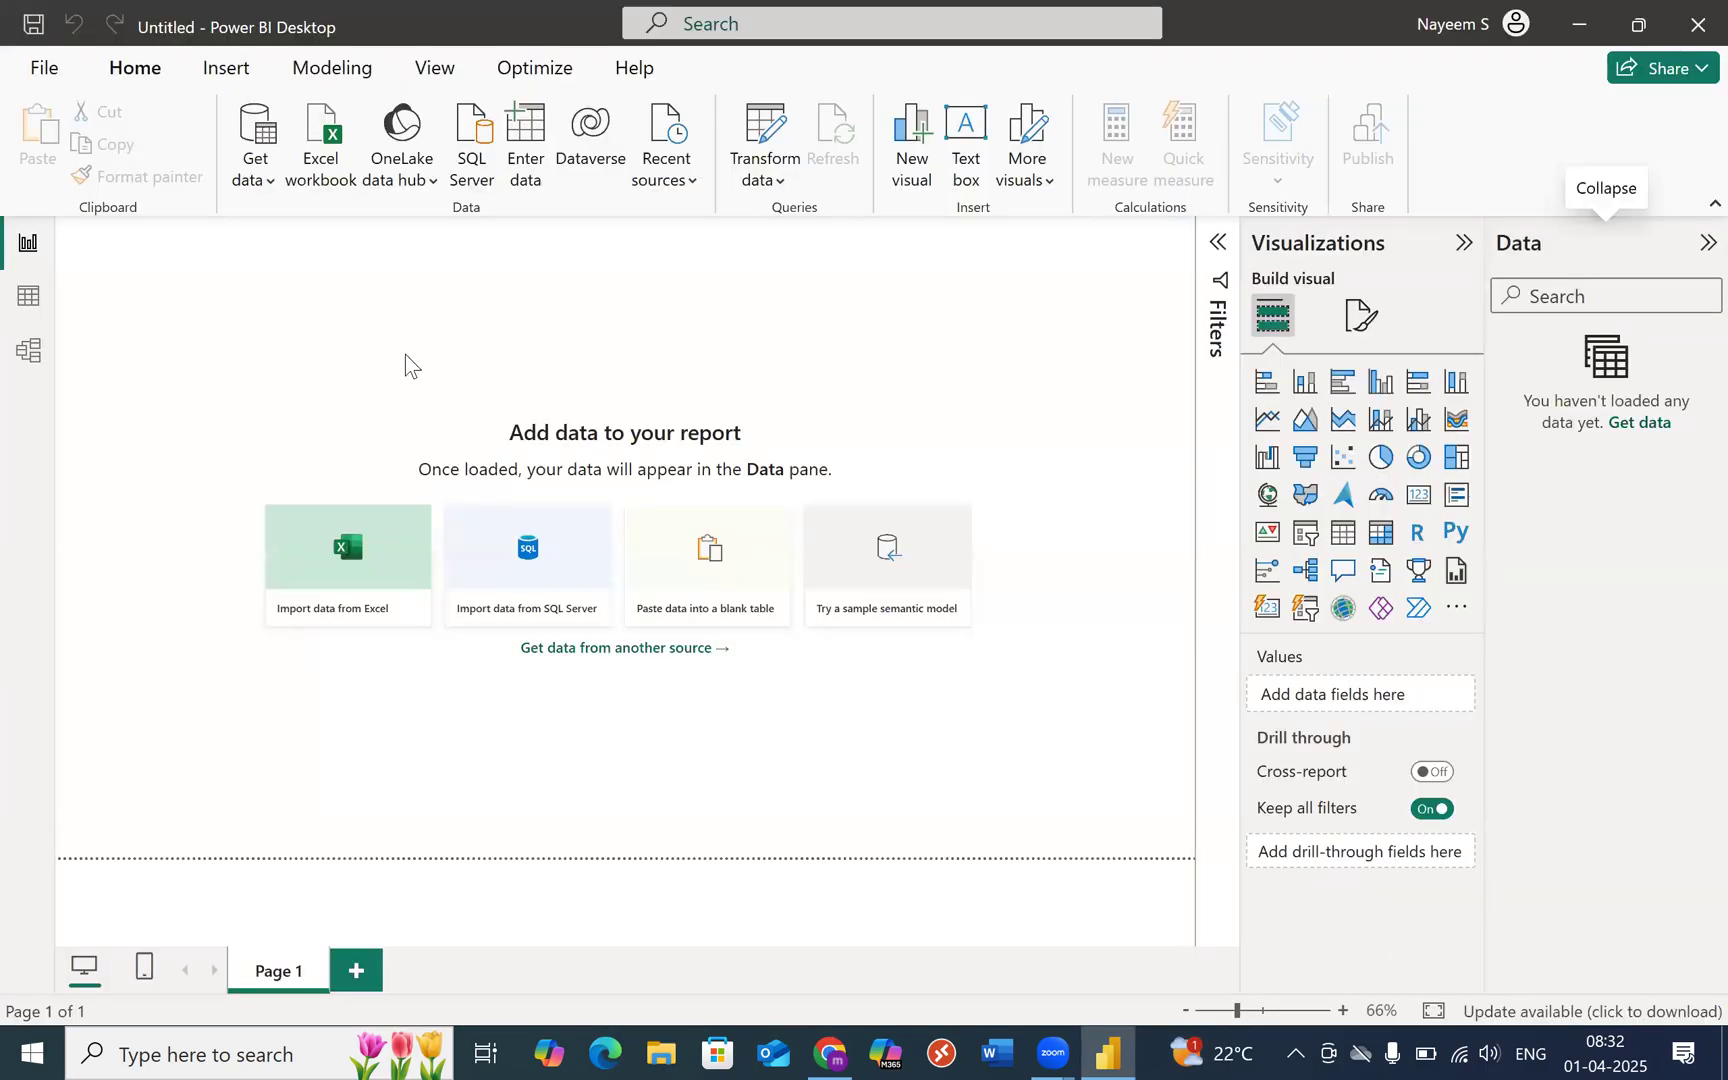
# Examine the common data sources available for importing data into the report, without choosing one
pyautogui.click(268, 180)
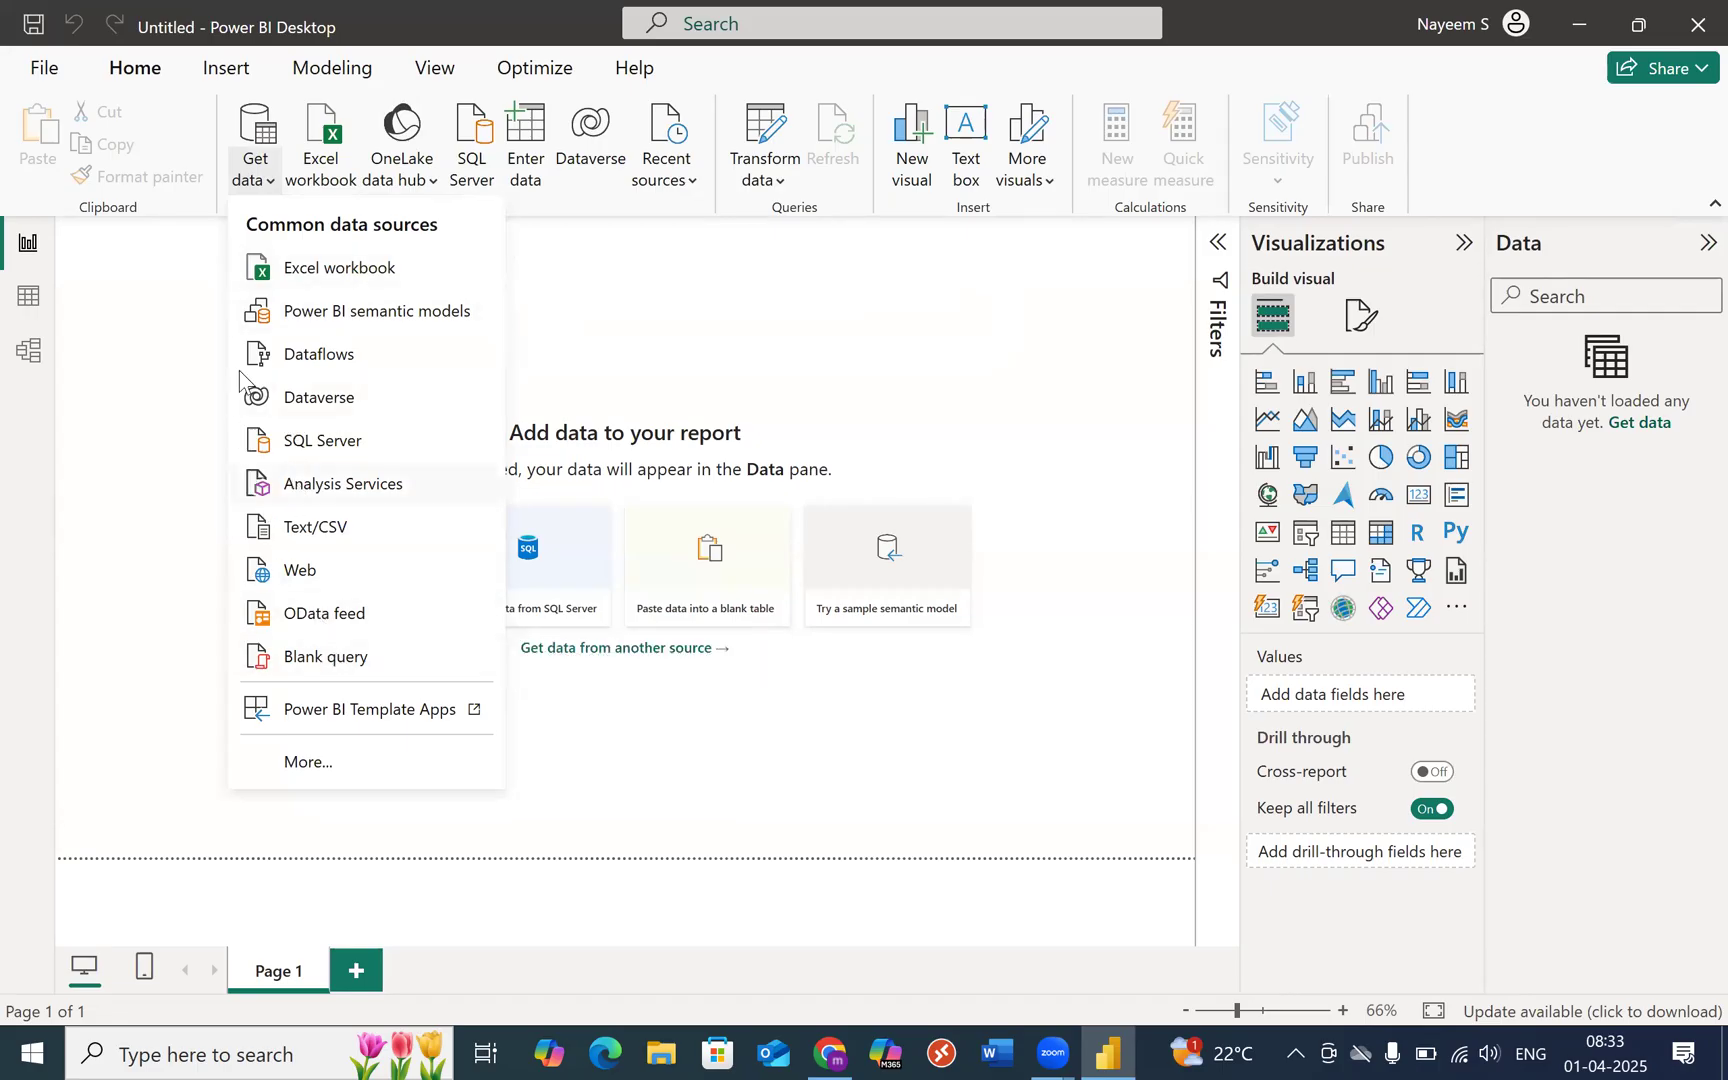
pyautogui.click(191, 282)
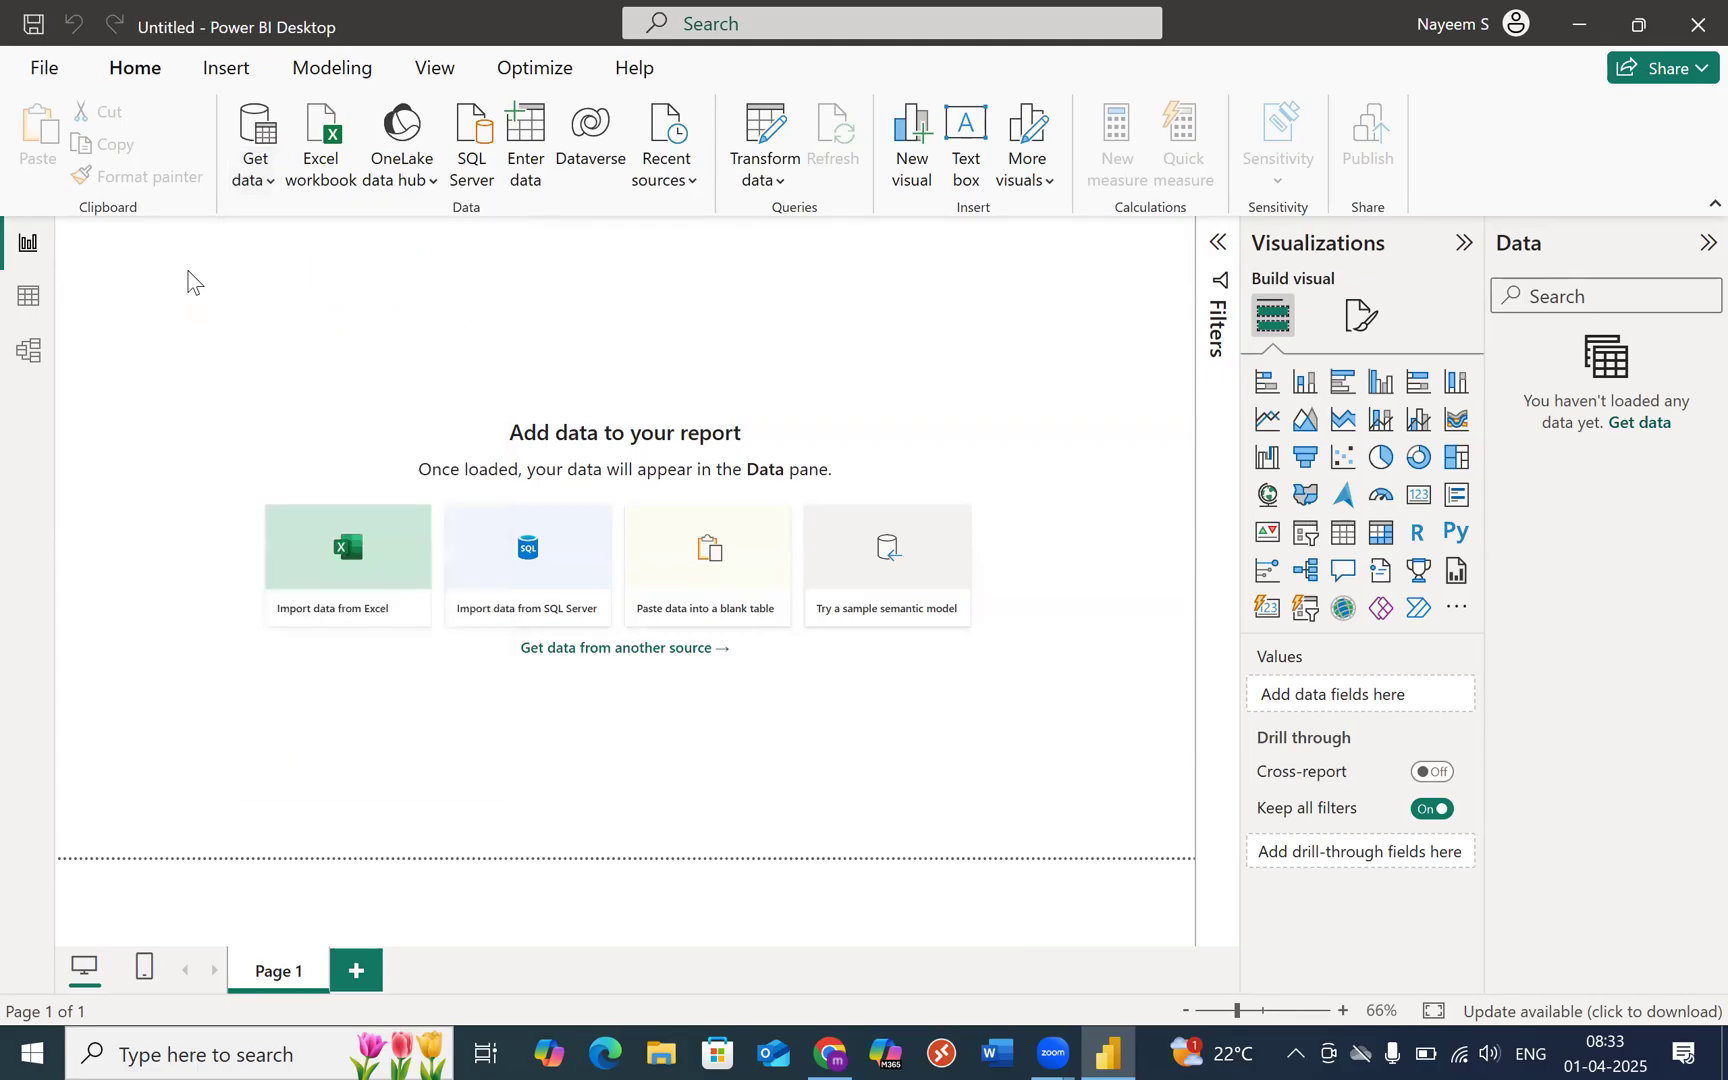
pyautogui.click(258, 192)
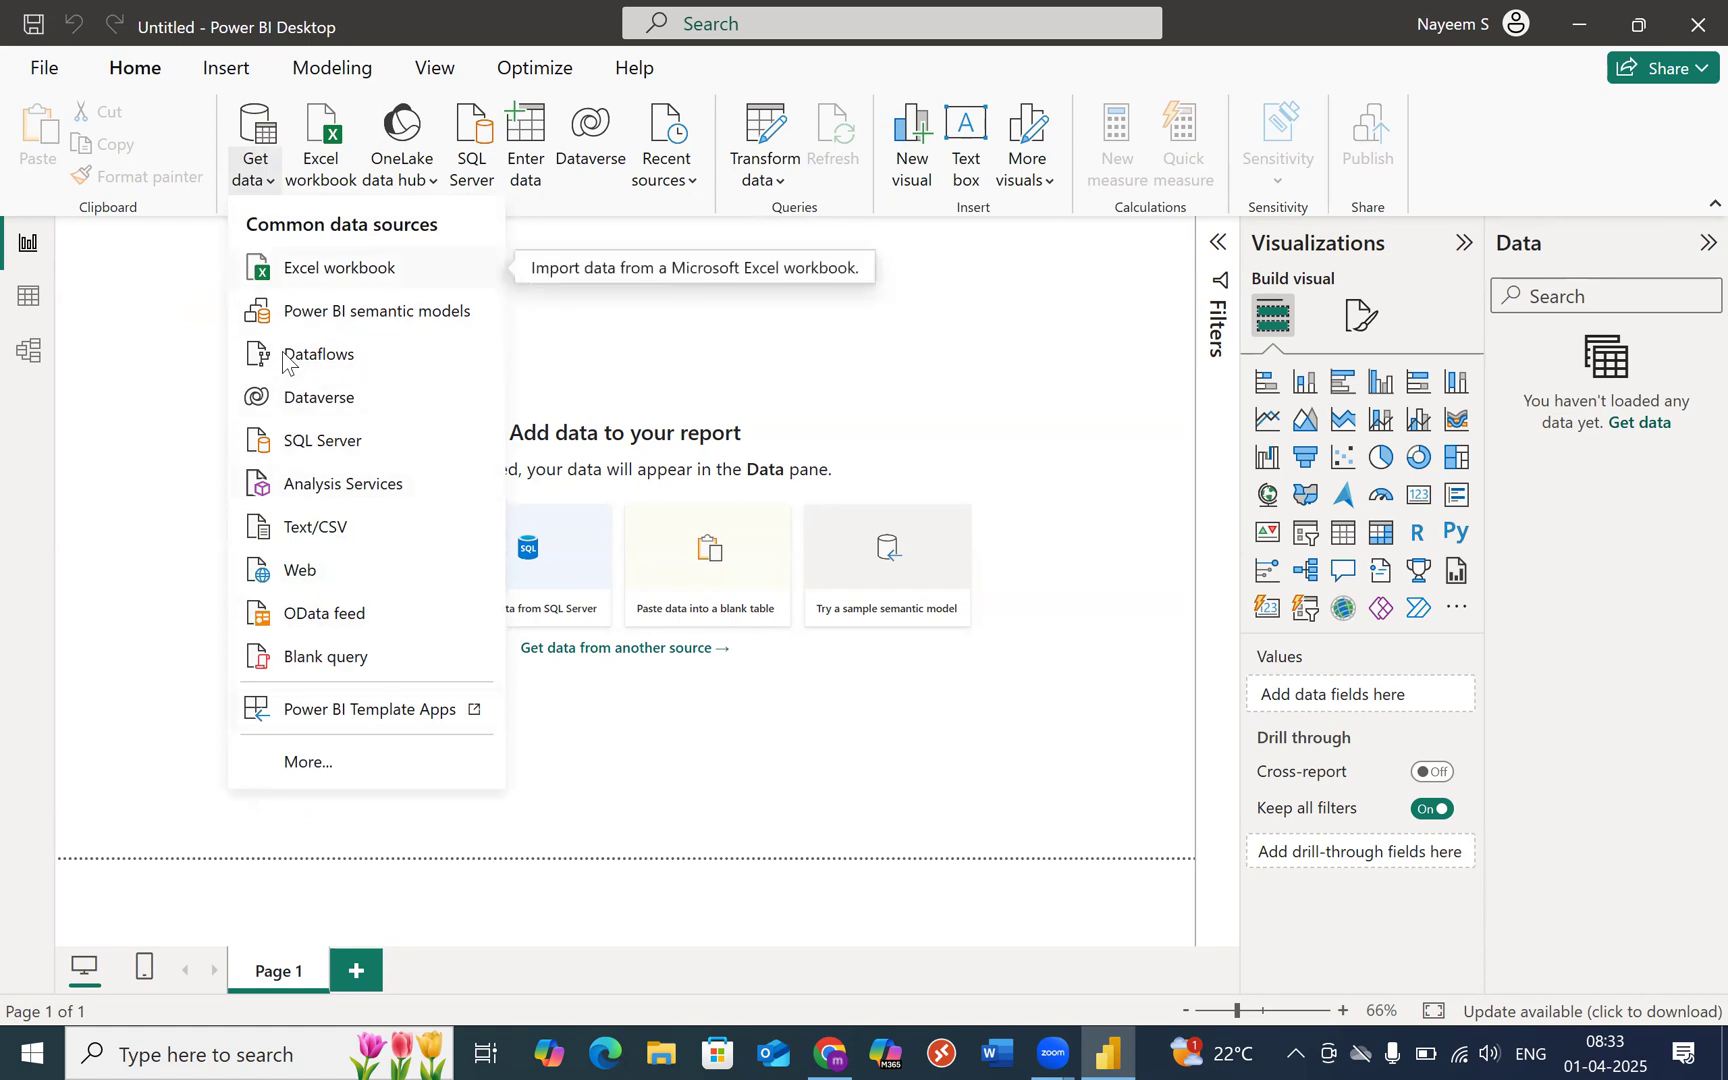
pyautogui.click(194, 313)
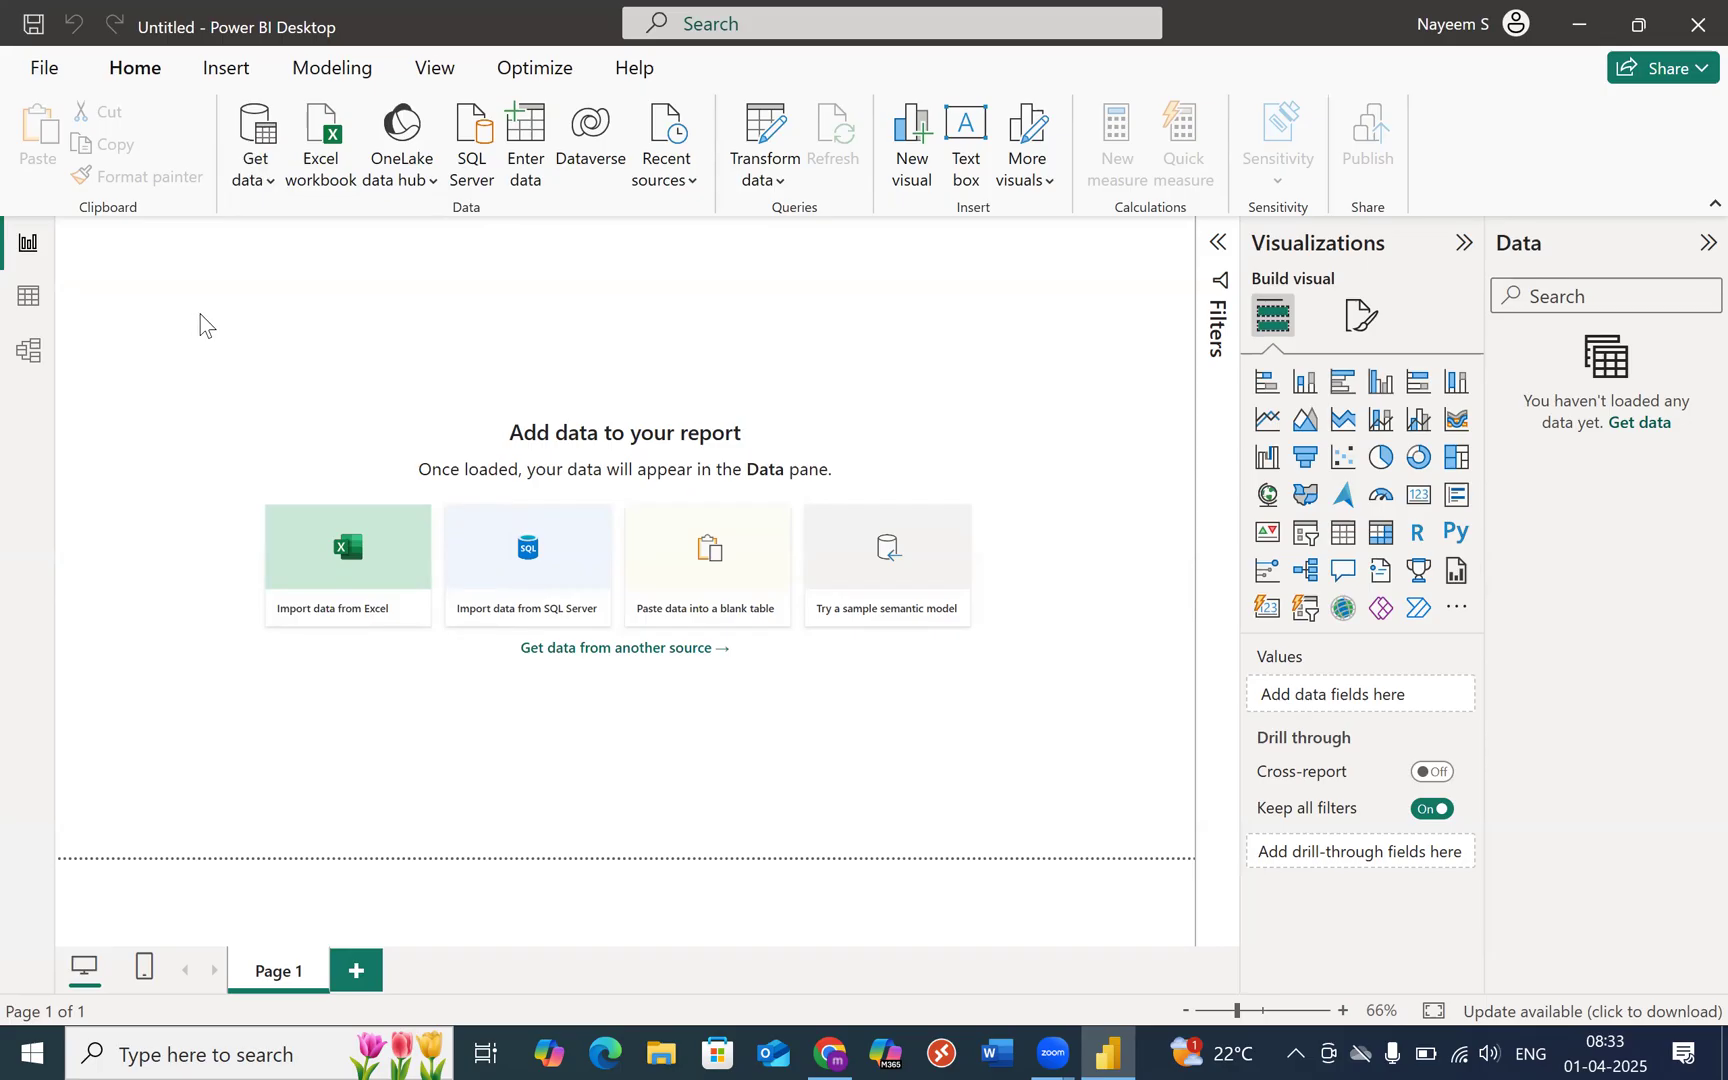
# Switch to Google Slides and present the "Components of Power BI Desktop" slide, ending with that slide reselected in the editor
pyautogui.hotkey('alt', 'Tab')
pyautogui.hotkey('alt', 'Tab')
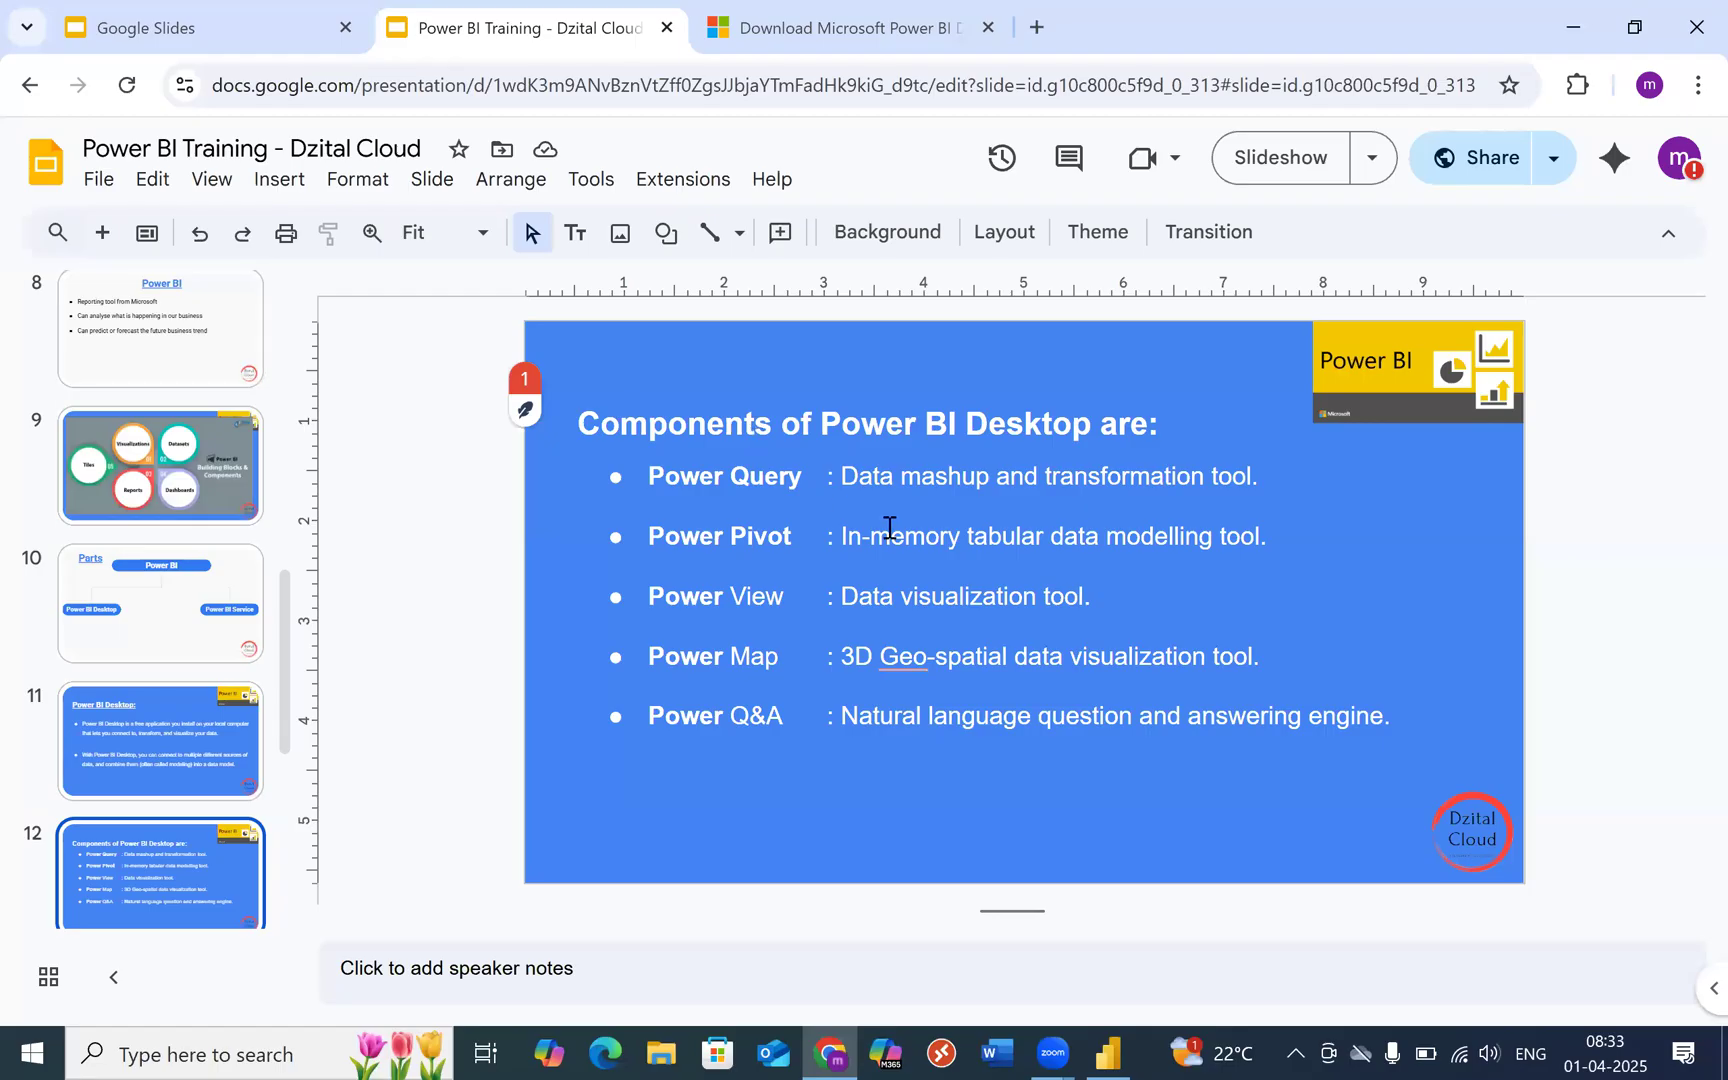
pyautogui.click(1272, 160)
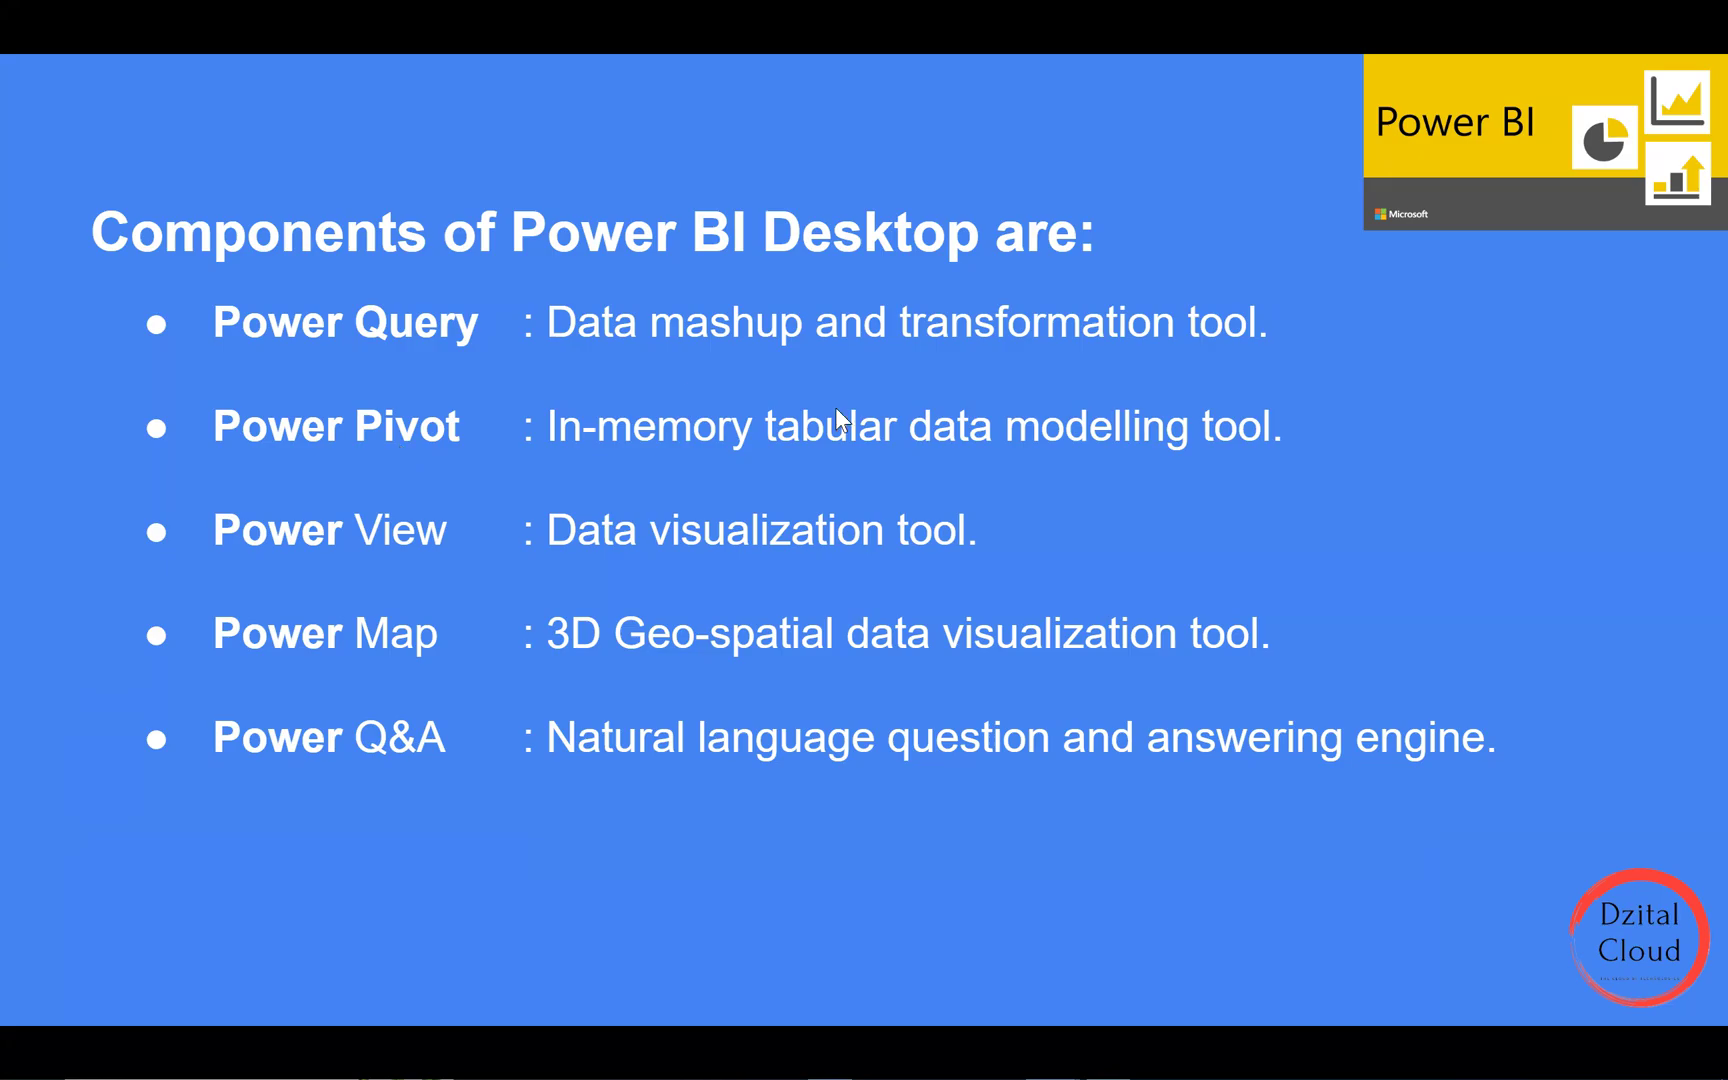
pyautogui.click(688, 358)
pyautogui.press('Escape')
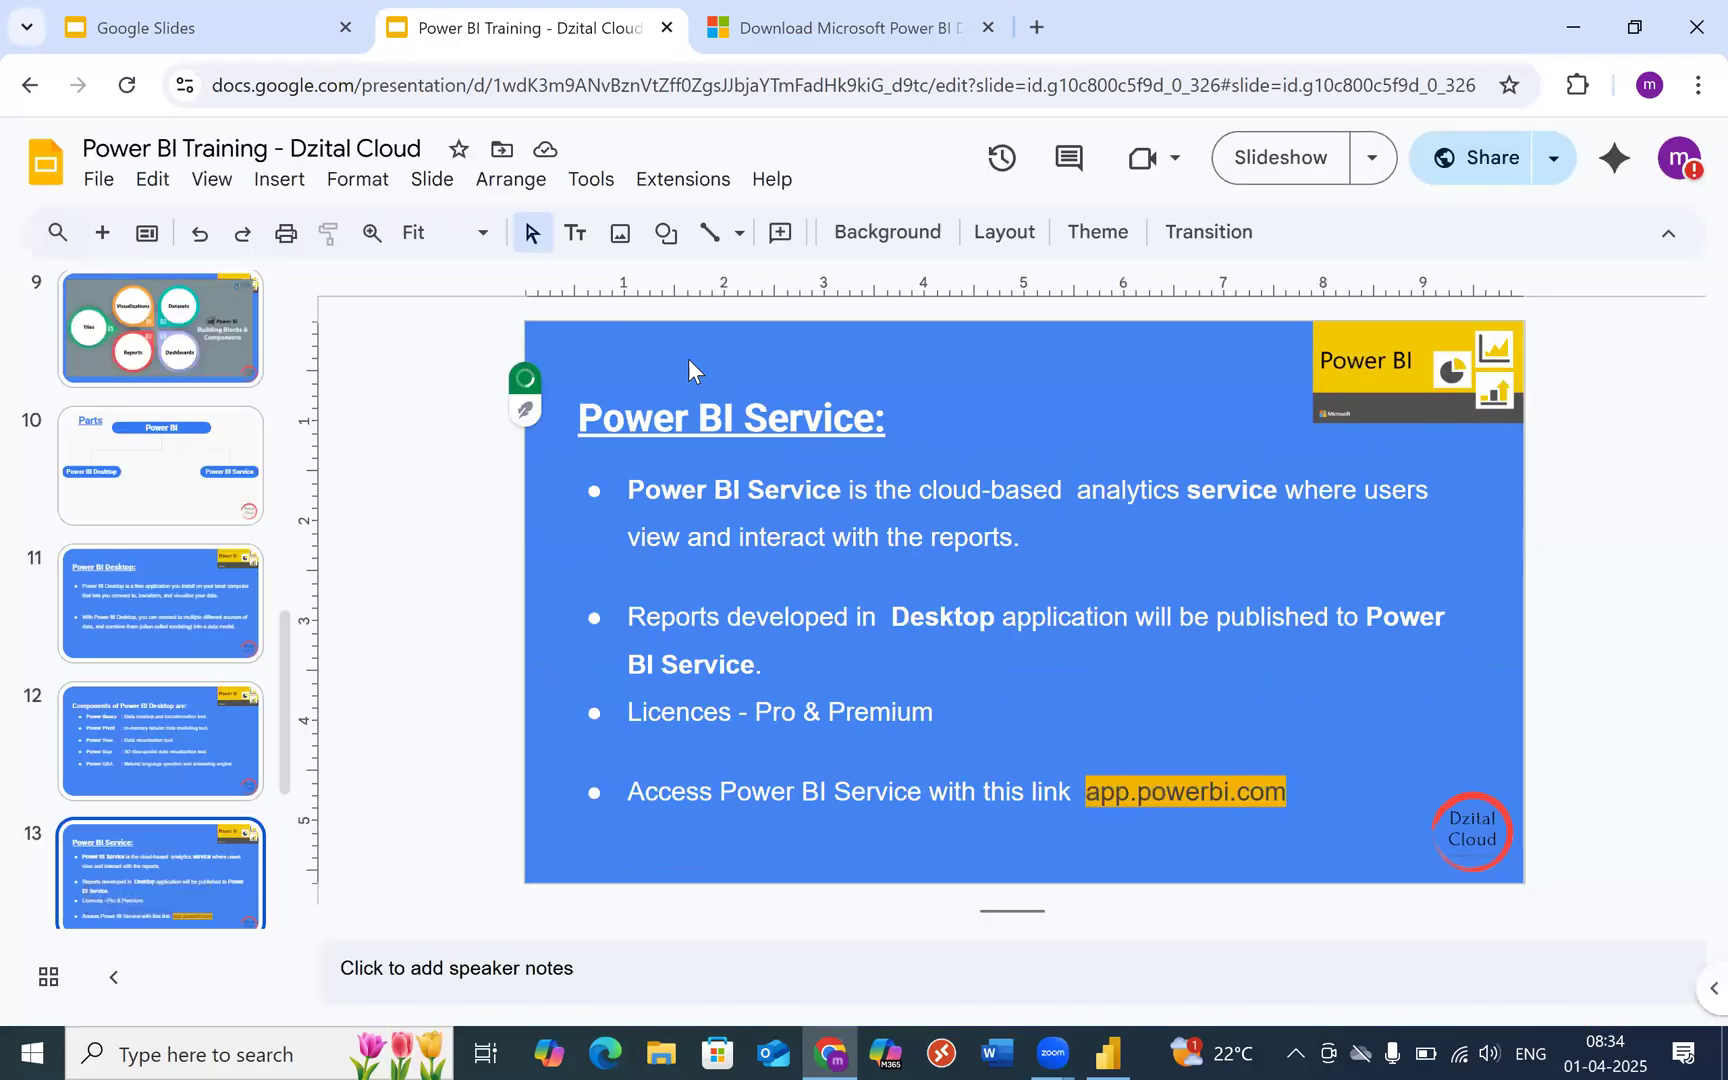
pyautogui.click(132, 707)
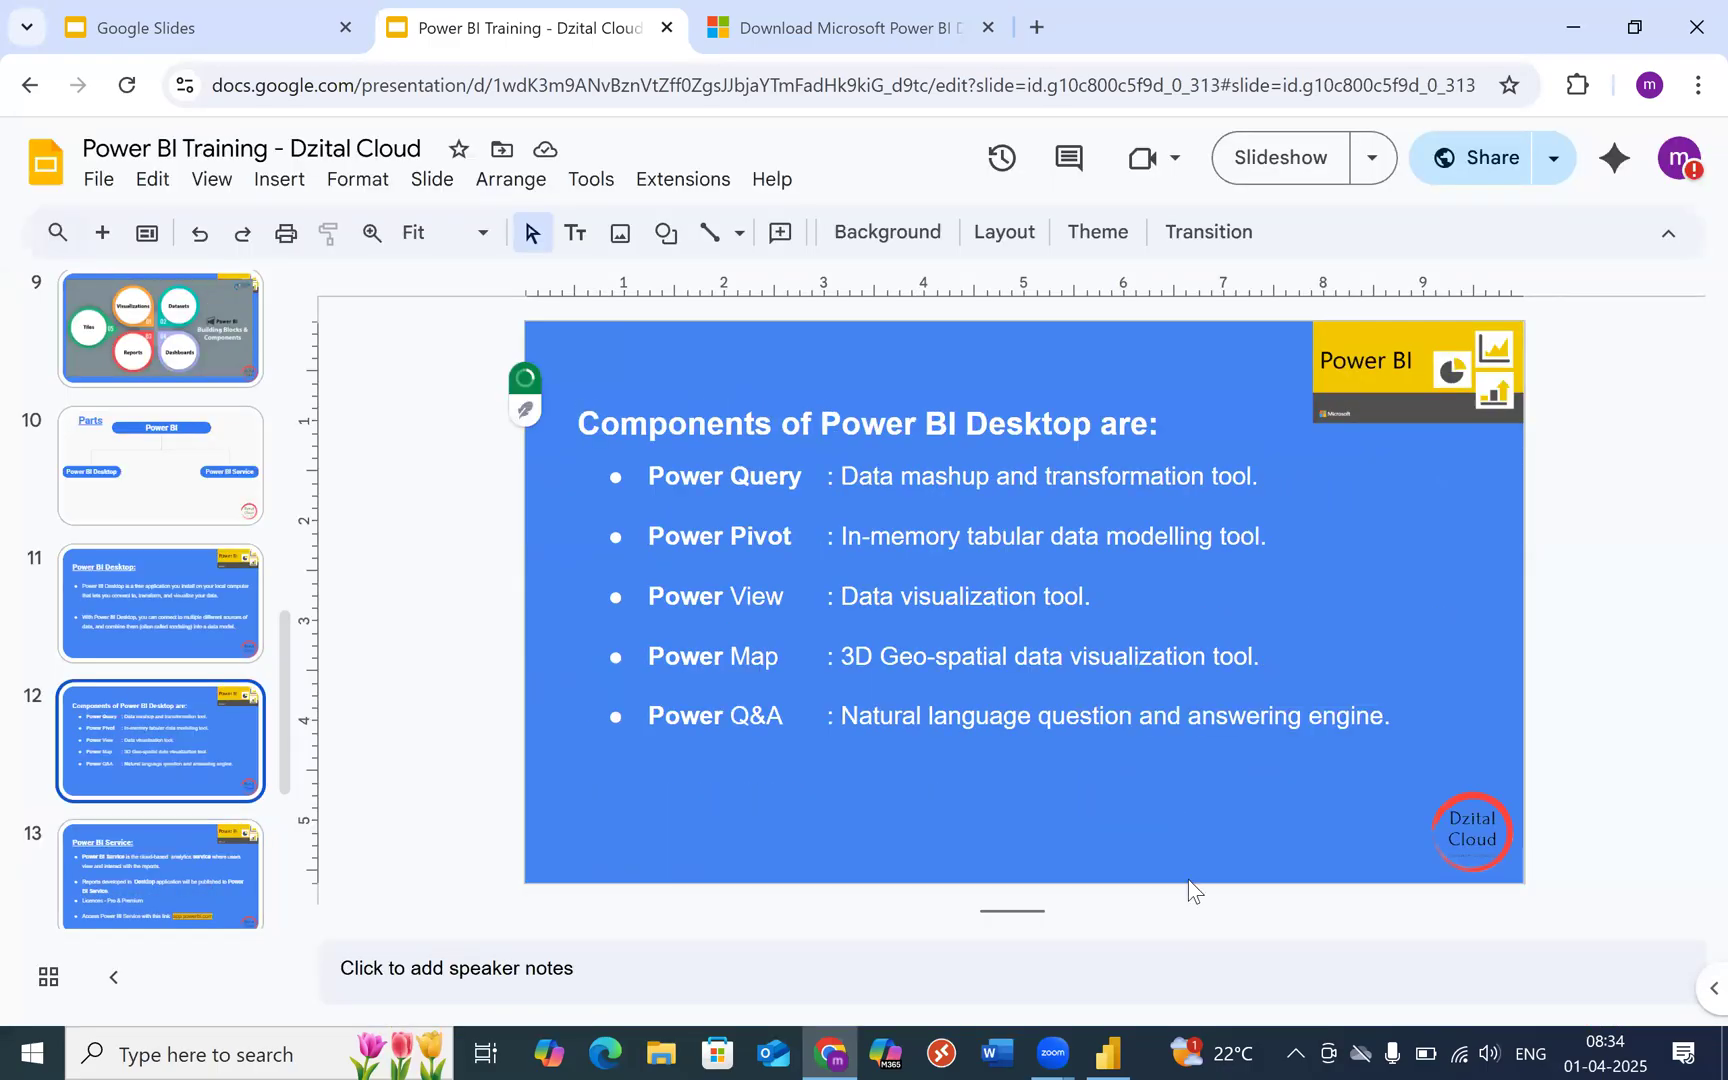
# Switch to Power BI Desktop, show the Model view, and collapse its Properties pane
pyautogui.click(1108, 1053)
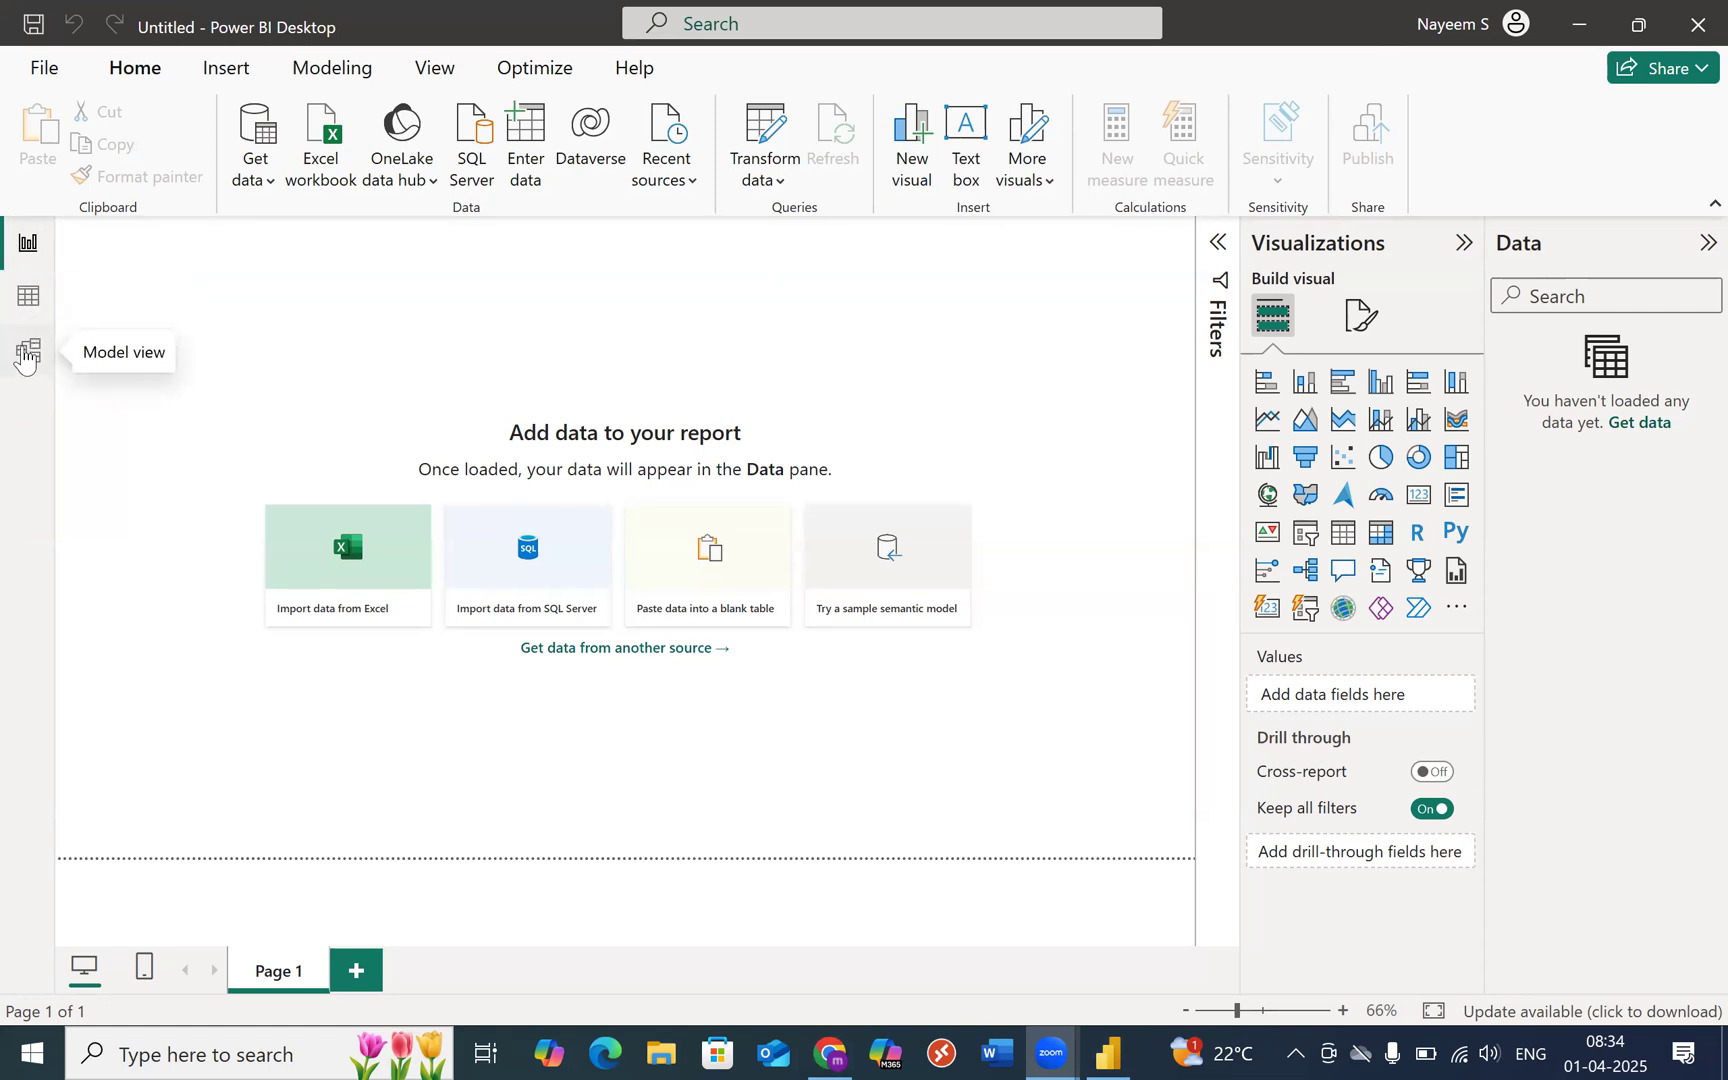
pyautogui.click(27, 353)
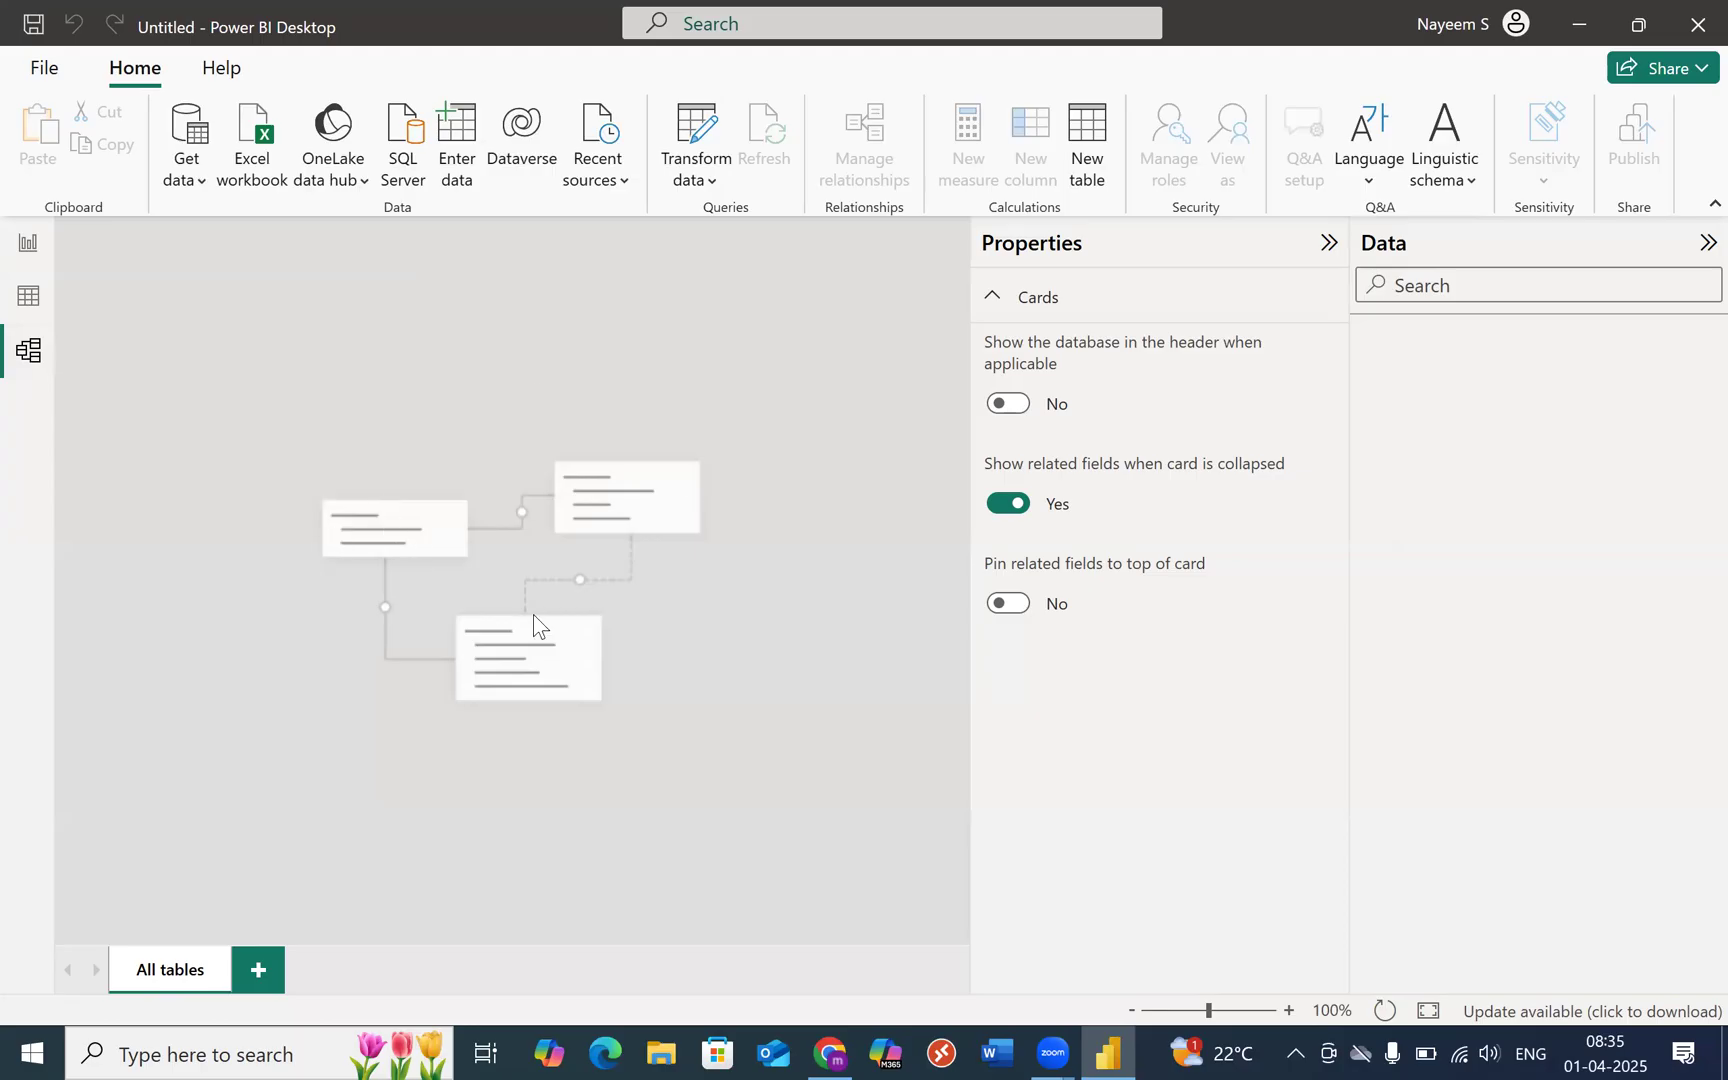
pyautogui.click(1328, 242)
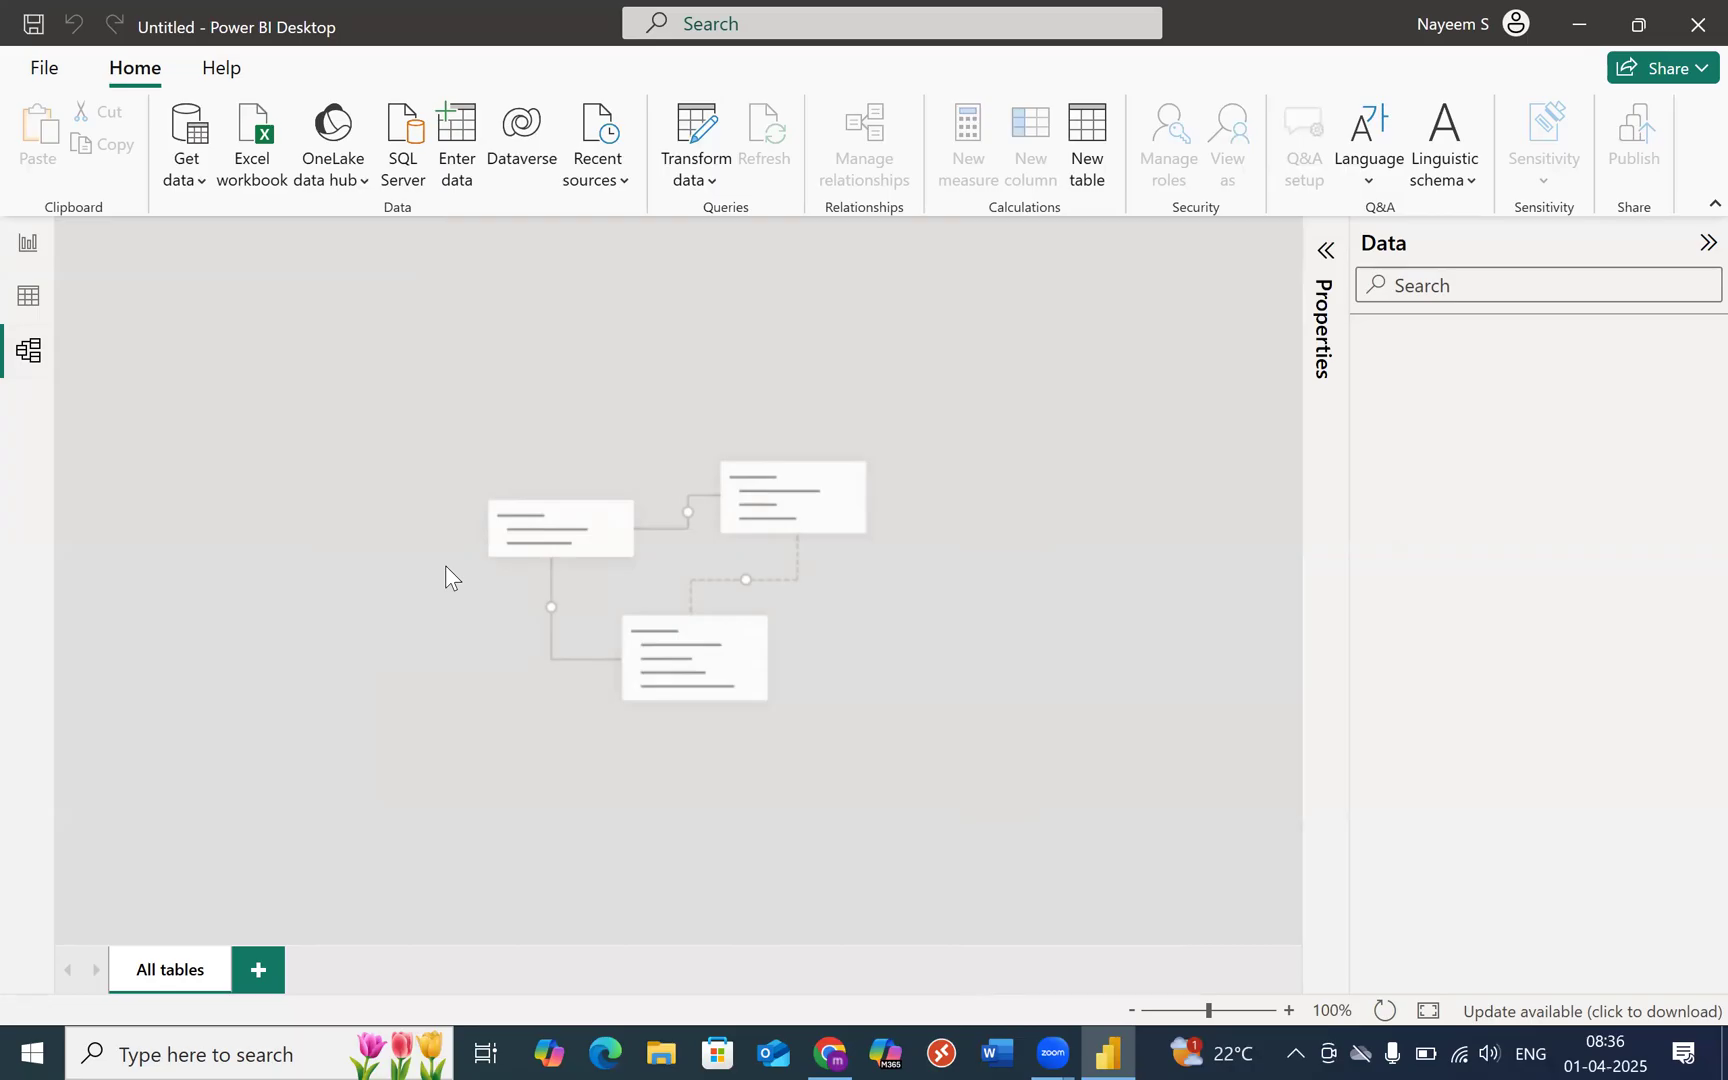
# Check the components slide in Google Slides, and return to the Report view in Power BI Desktop
pyautogui.hotkey('alt', 'Tab')
pyautogui.hotkey('alt', 'Tab')
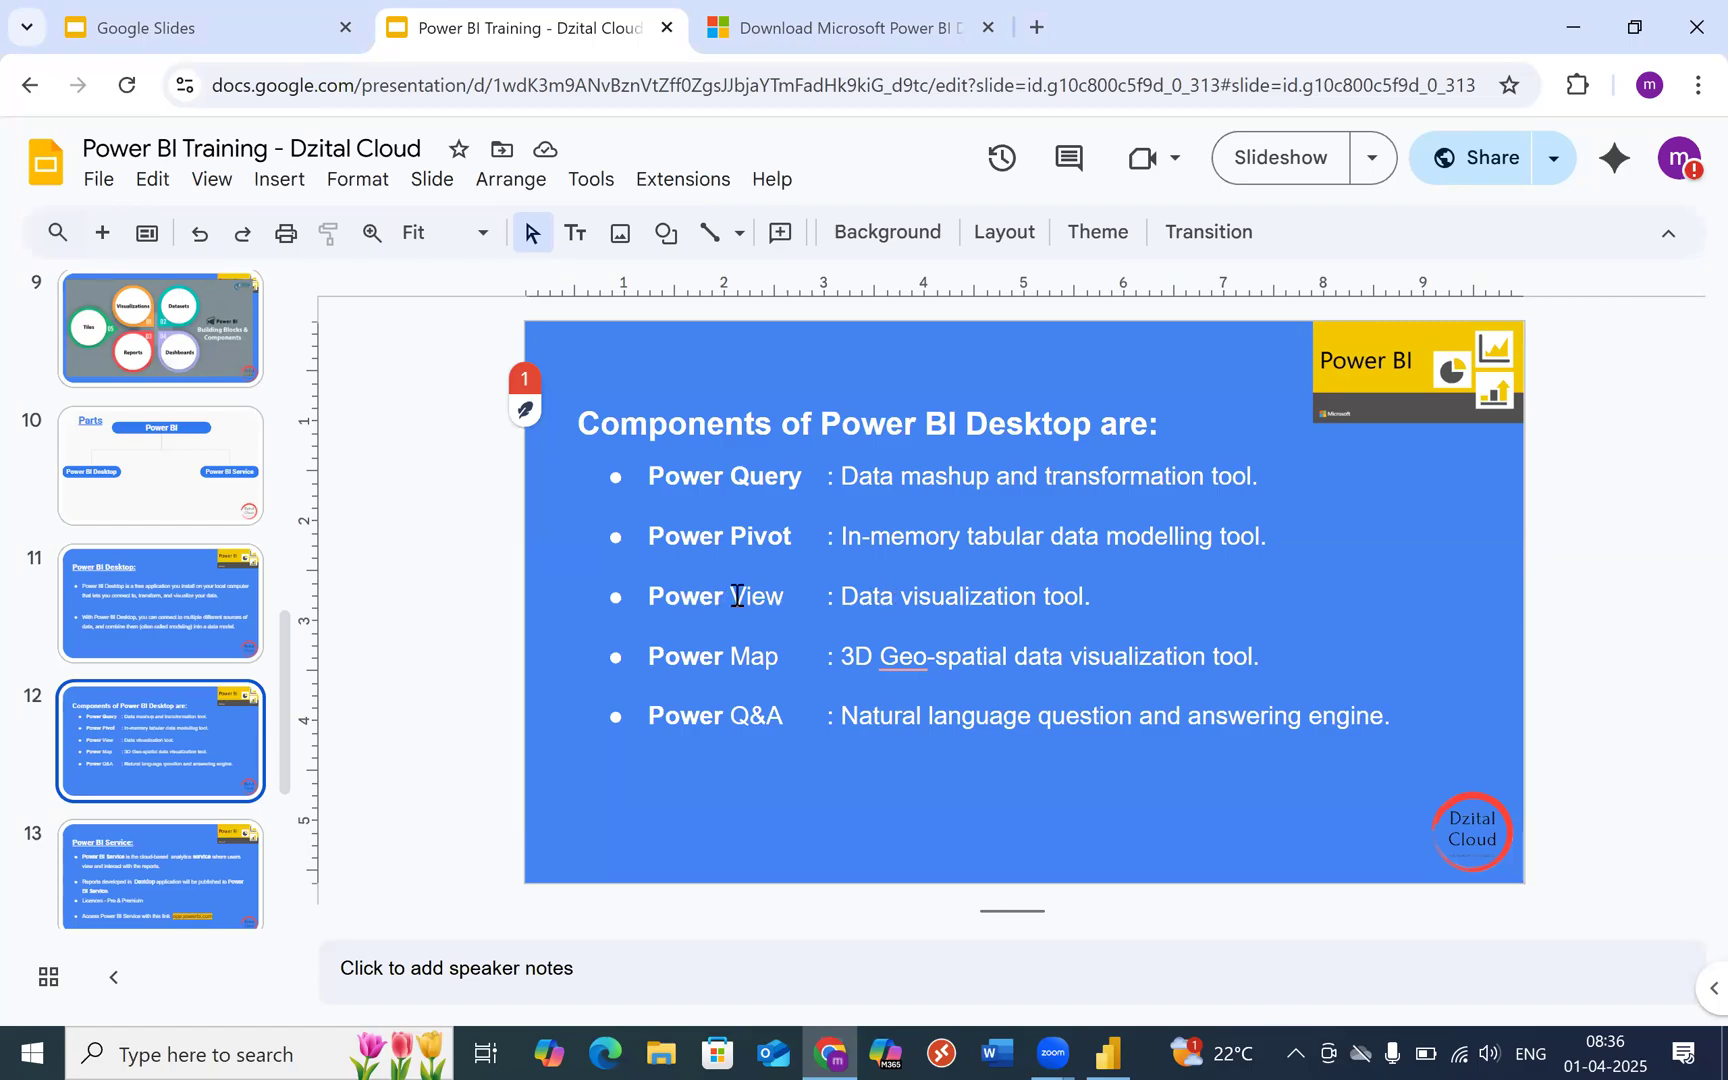
pyautogui.hotkey('alt', 'Tab')
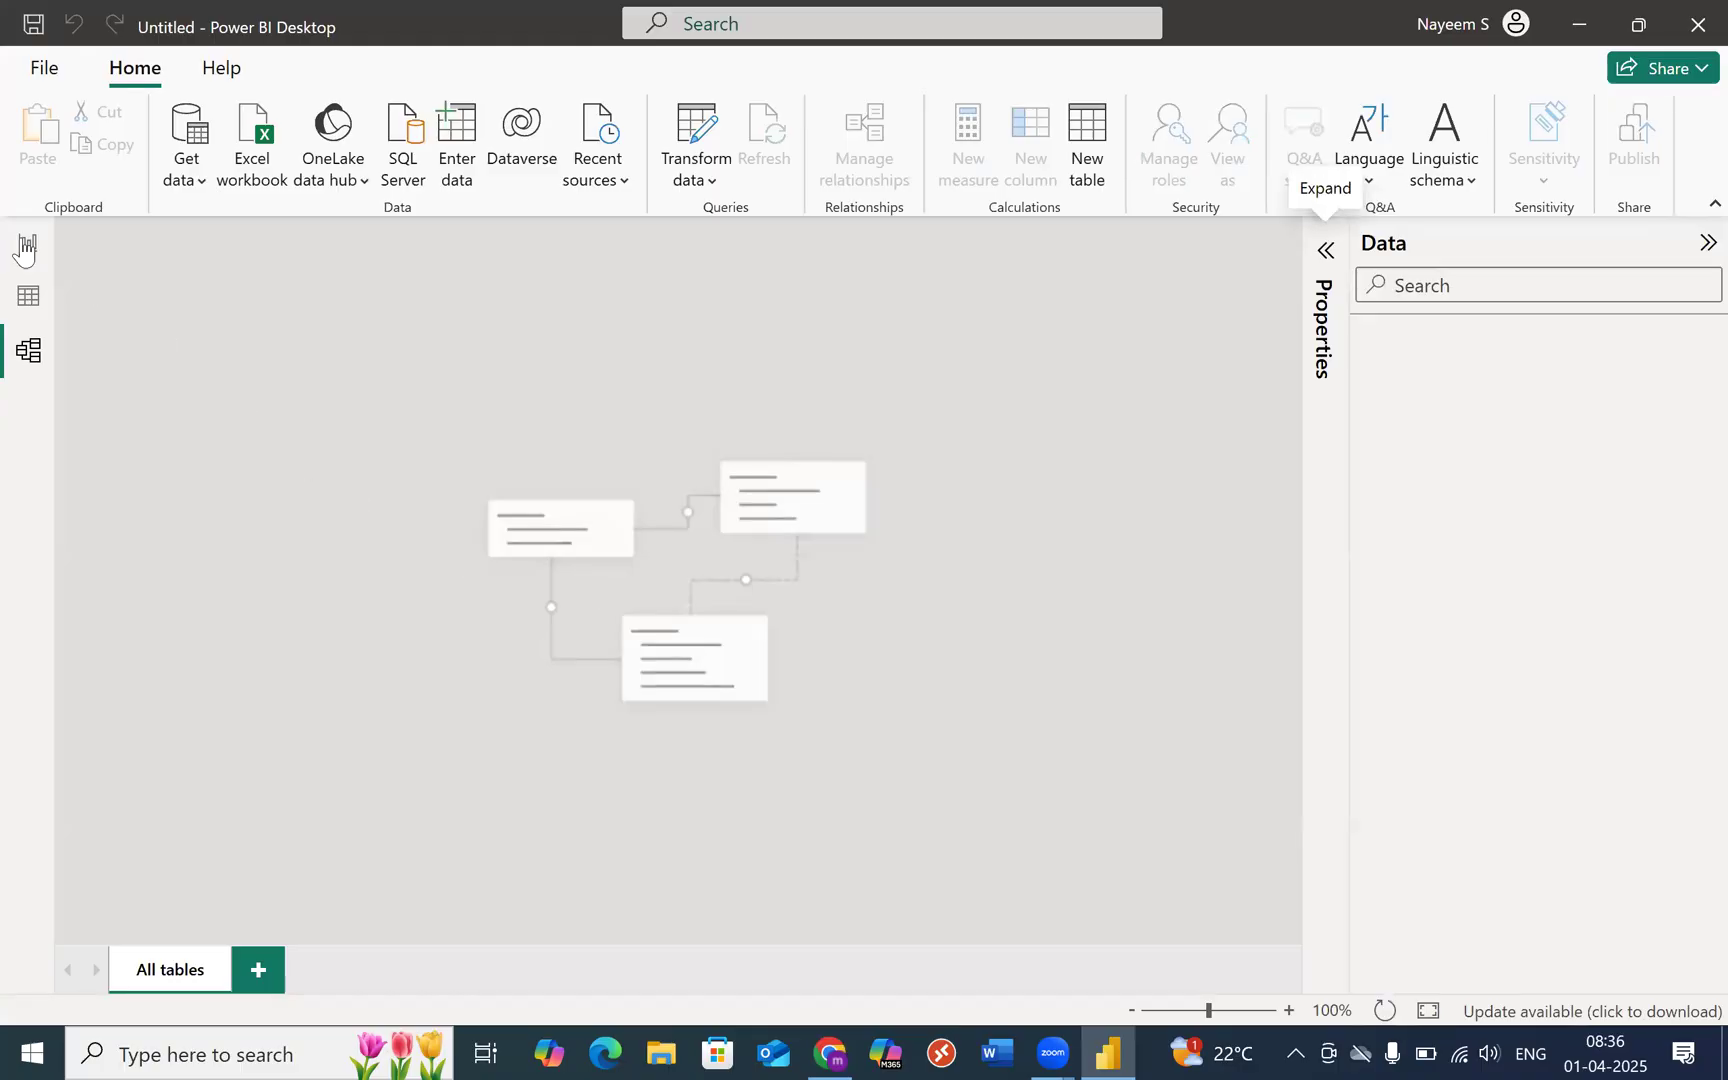
pyautogui.click(12, 246)
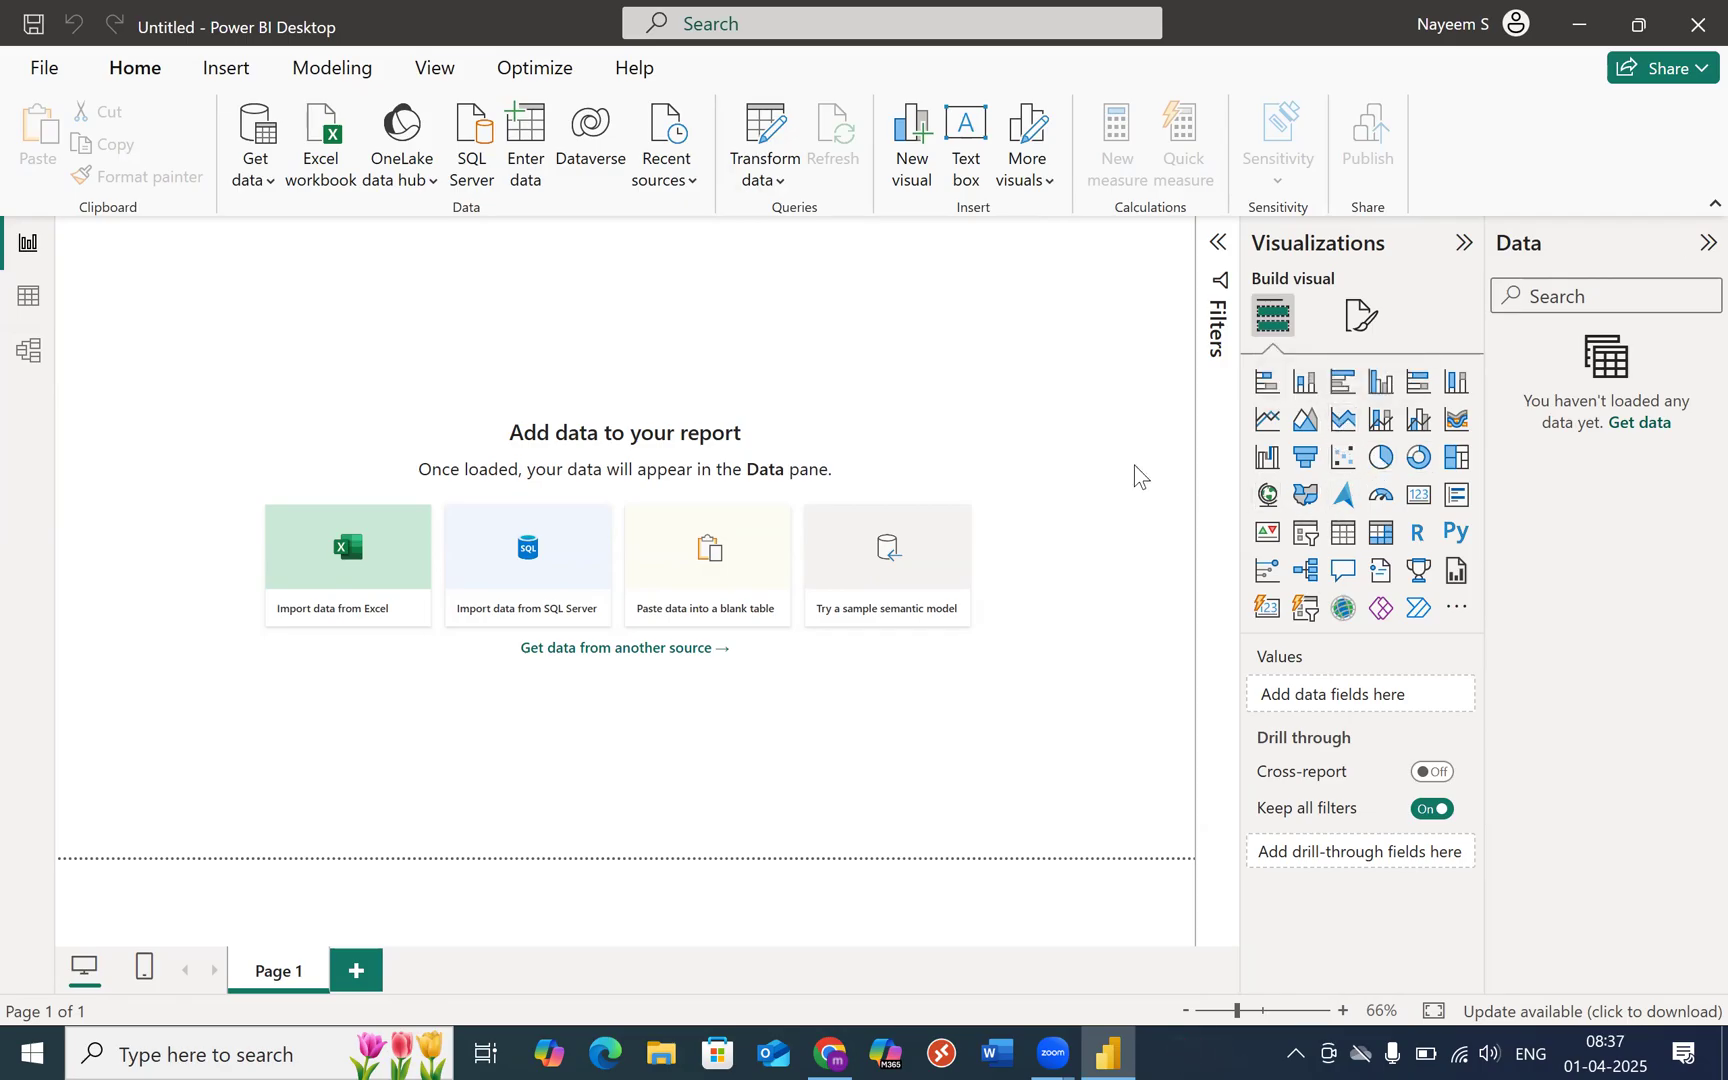
# Switch to Google Slides and present the "Components of Power BI Desktop" slide in full screen
pyautogui.hotkey('alt', 'Tab')
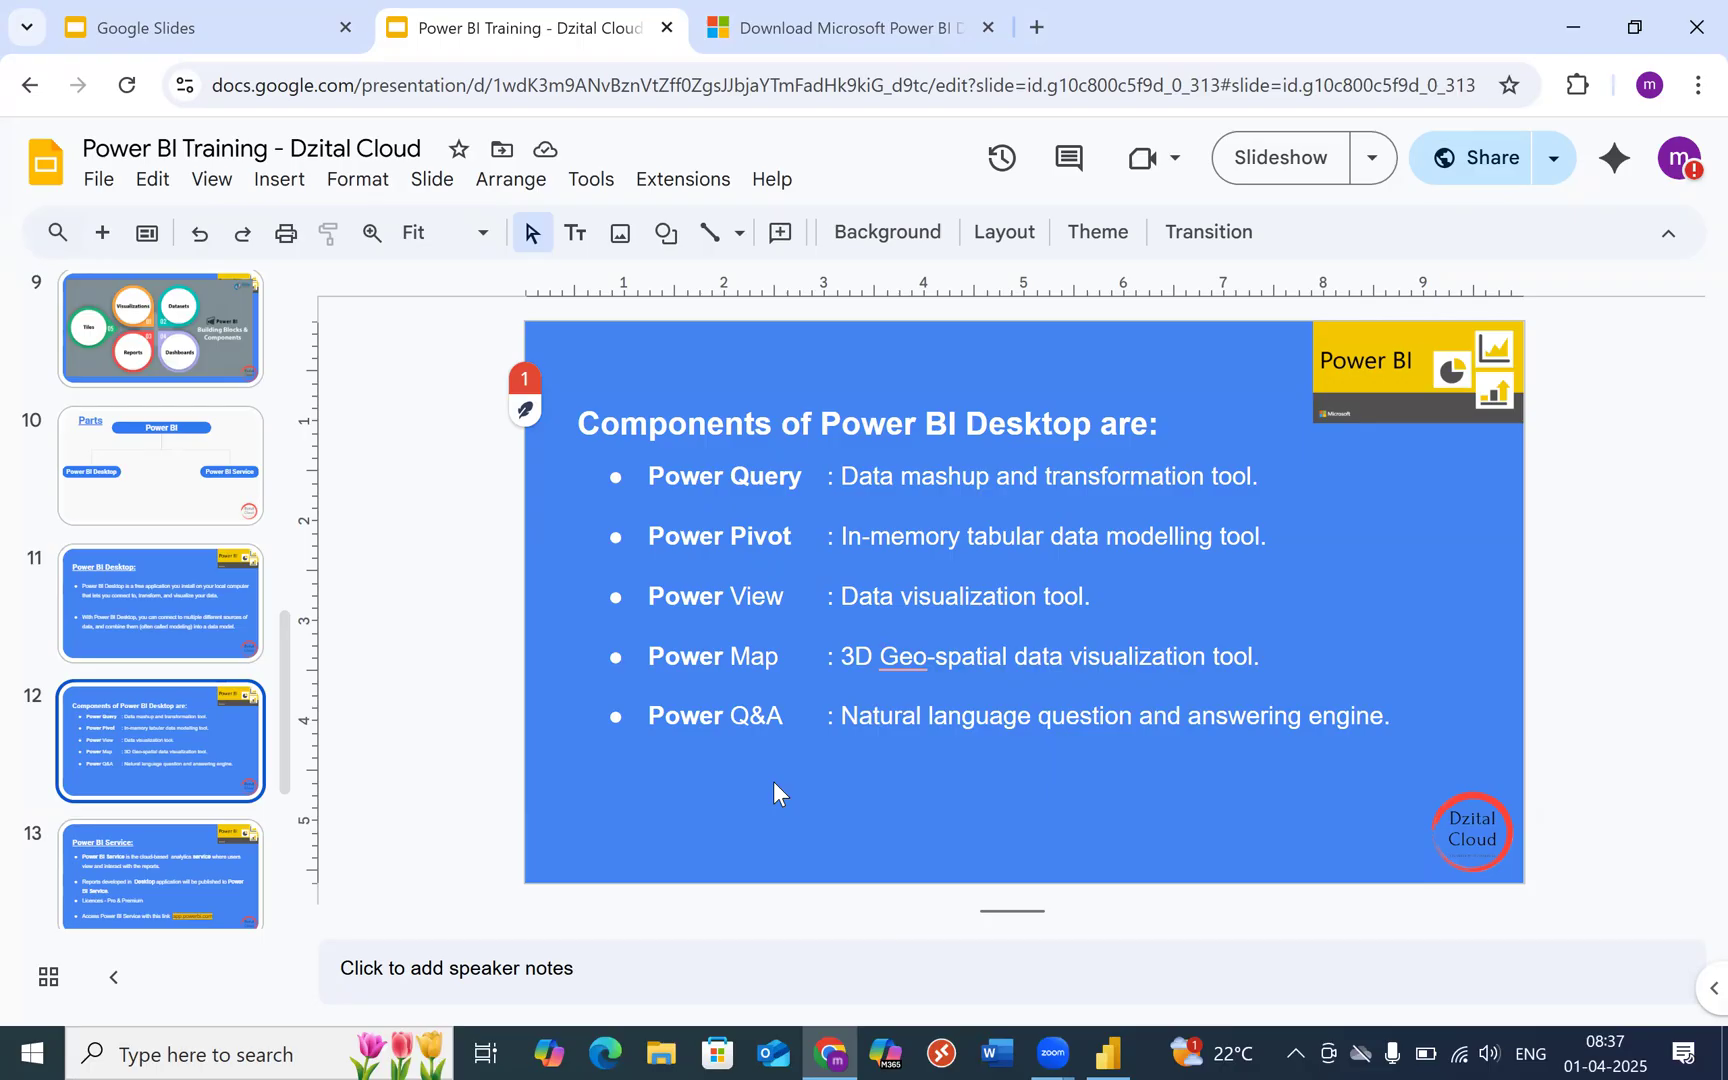
pyautogui.click(1260, 165)
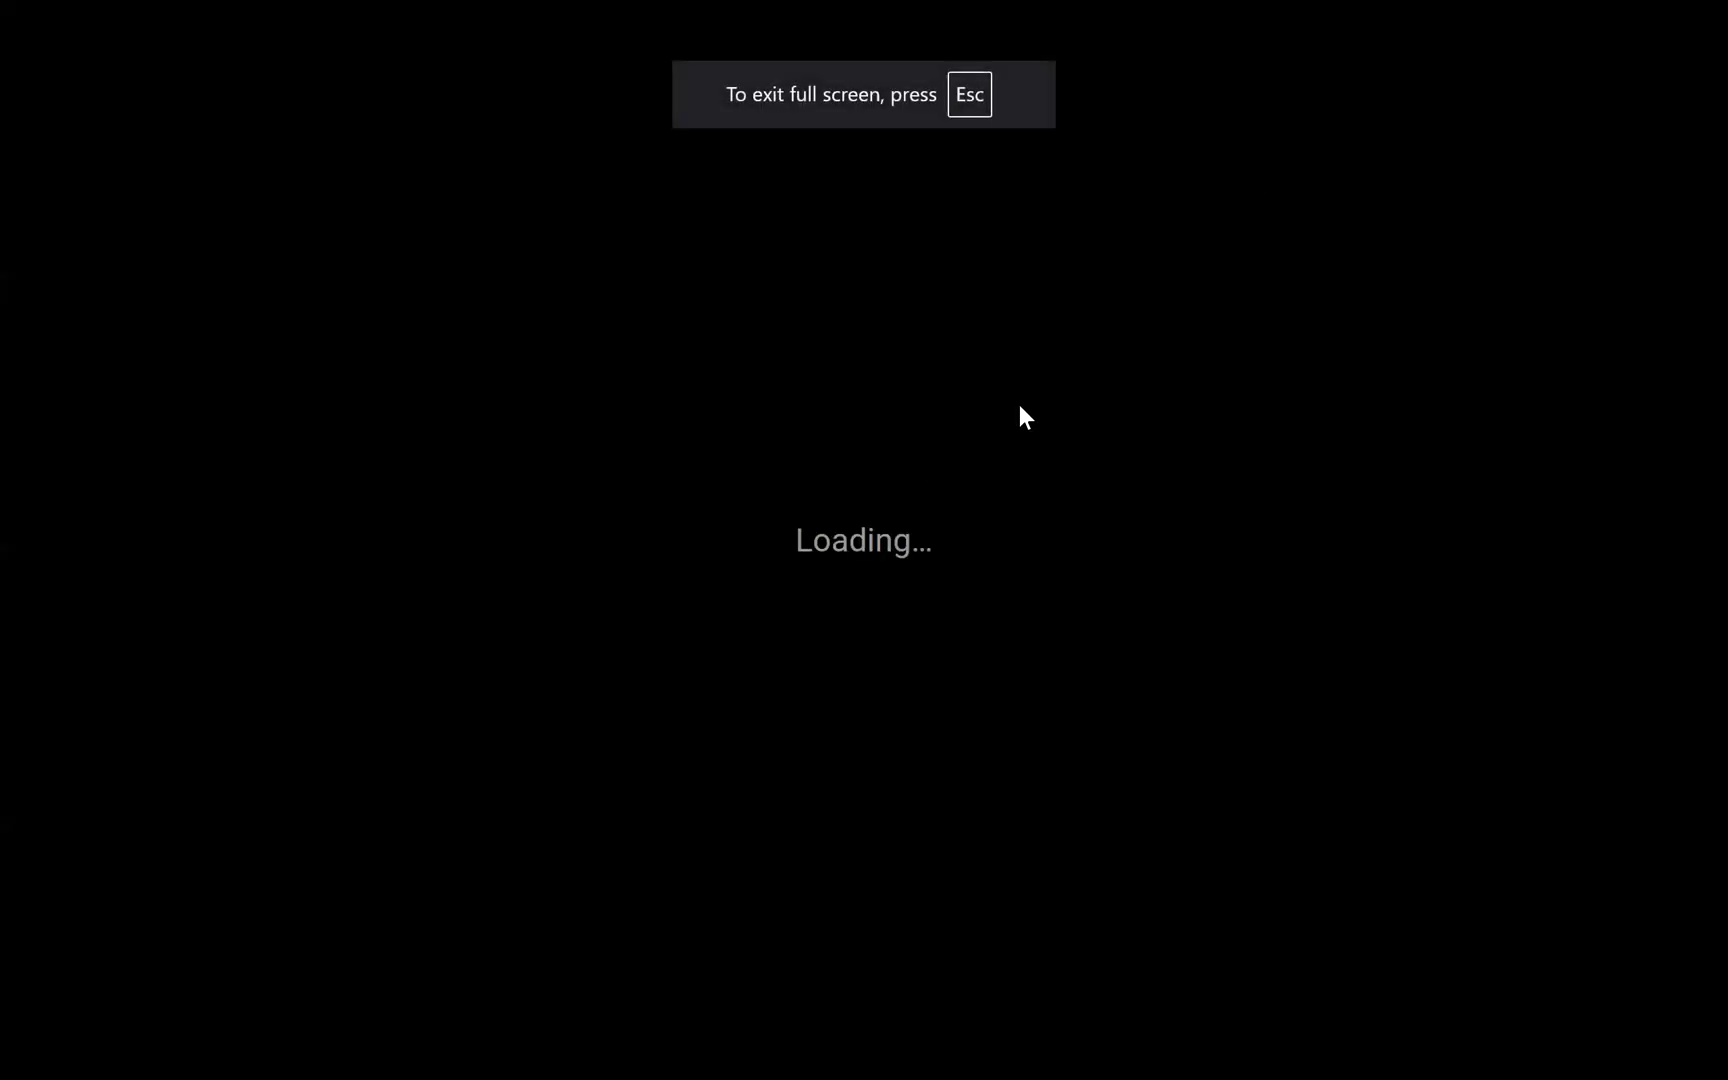
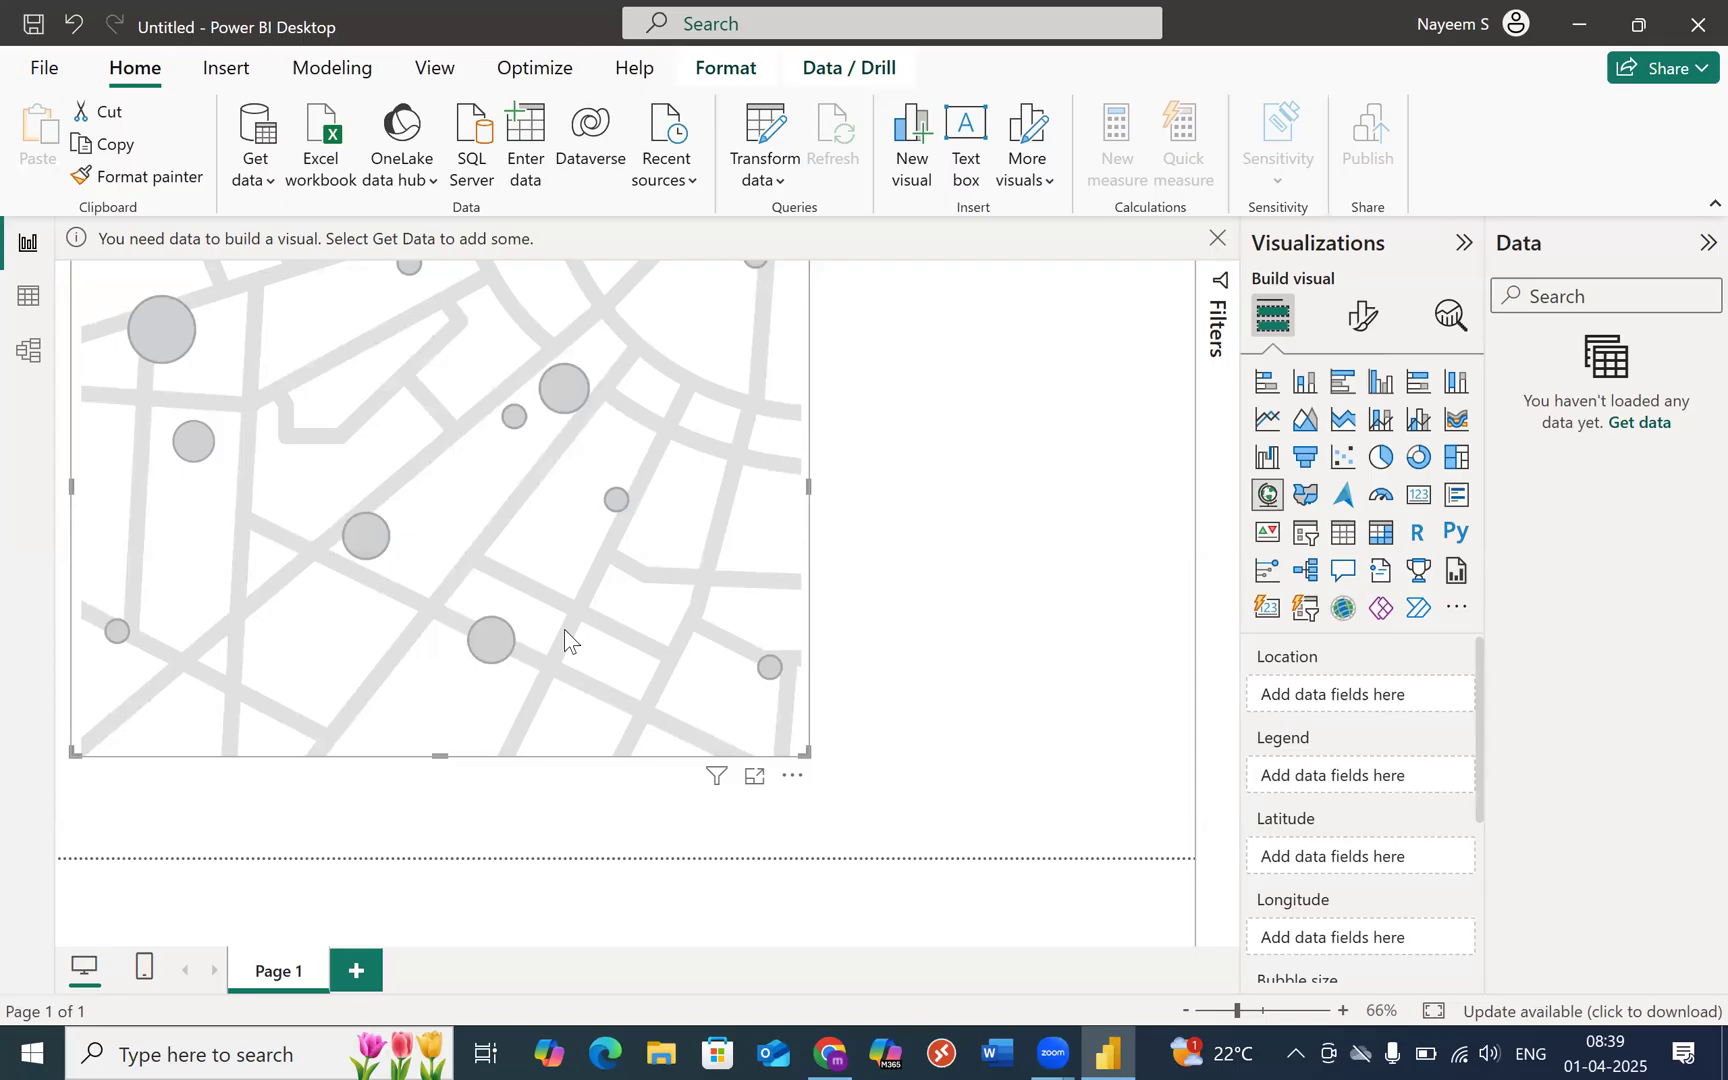
# Consult the components slide in Google Slides, and convert the map visual on Page 1 to a Q&A visual in Power BI Desktop
pyautogui.hotkey('alt', 'Tab')
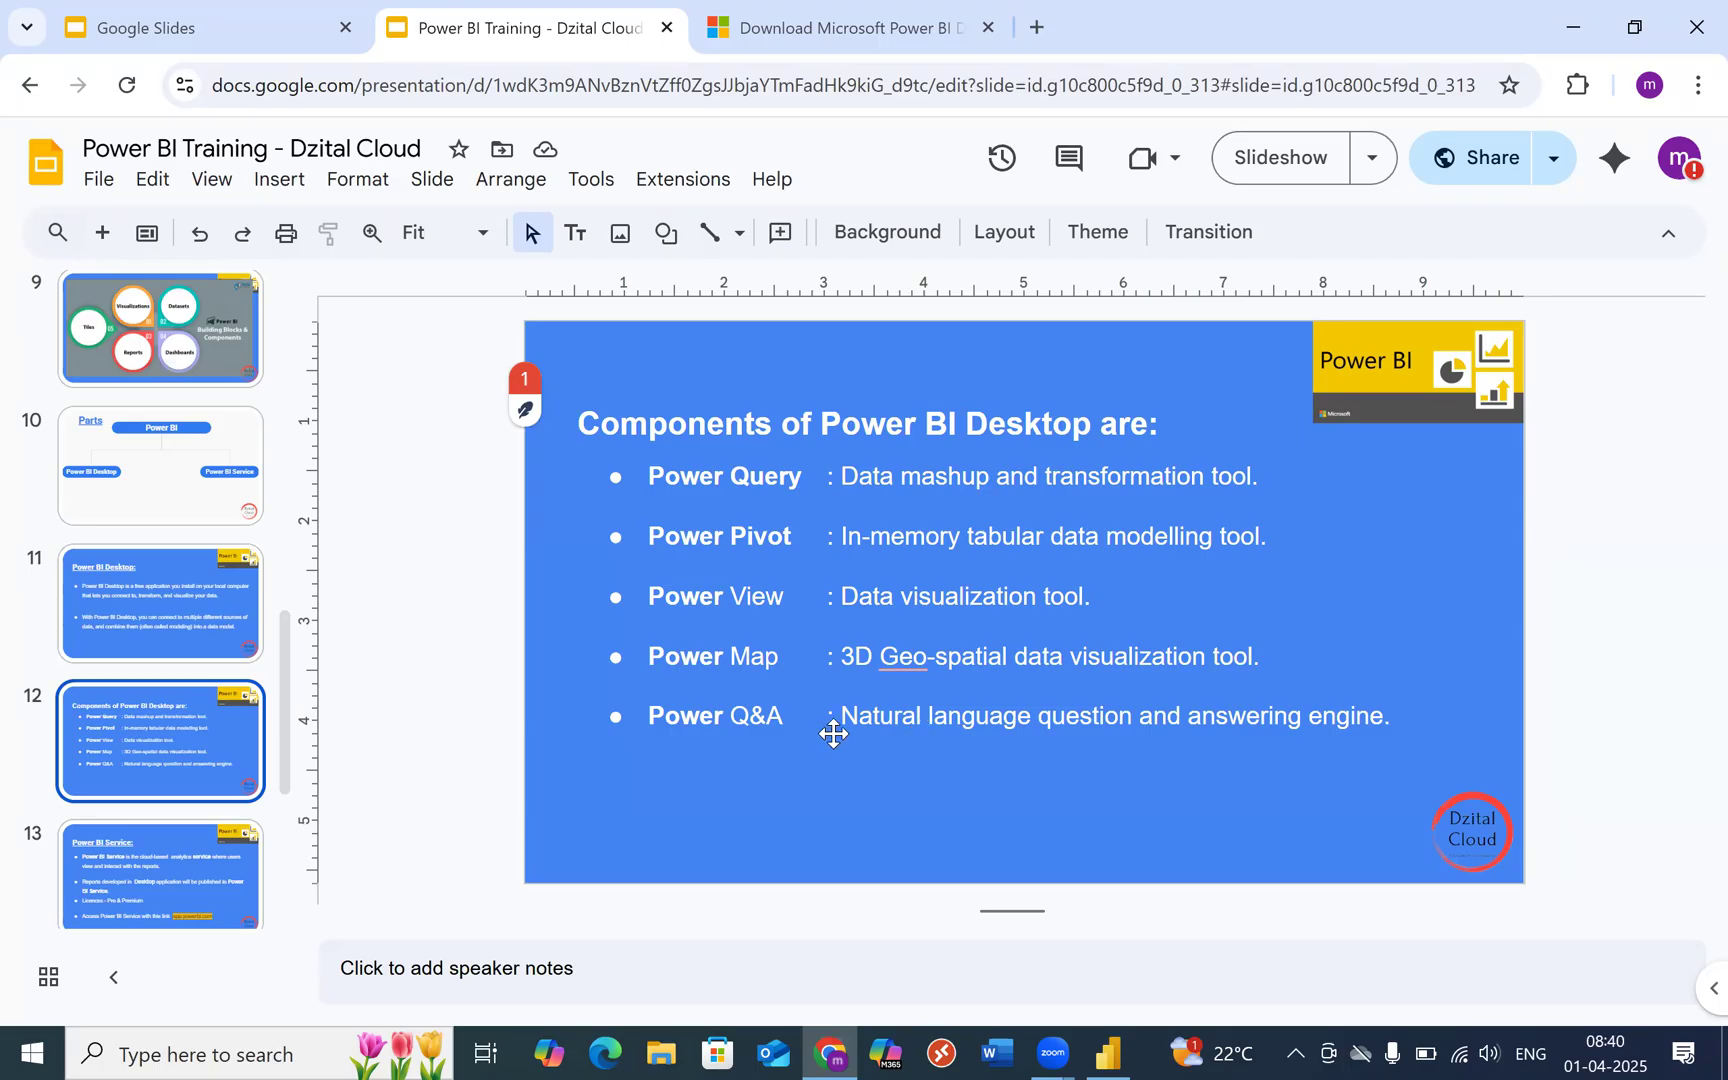
pyautogui.click(1108, 1053)
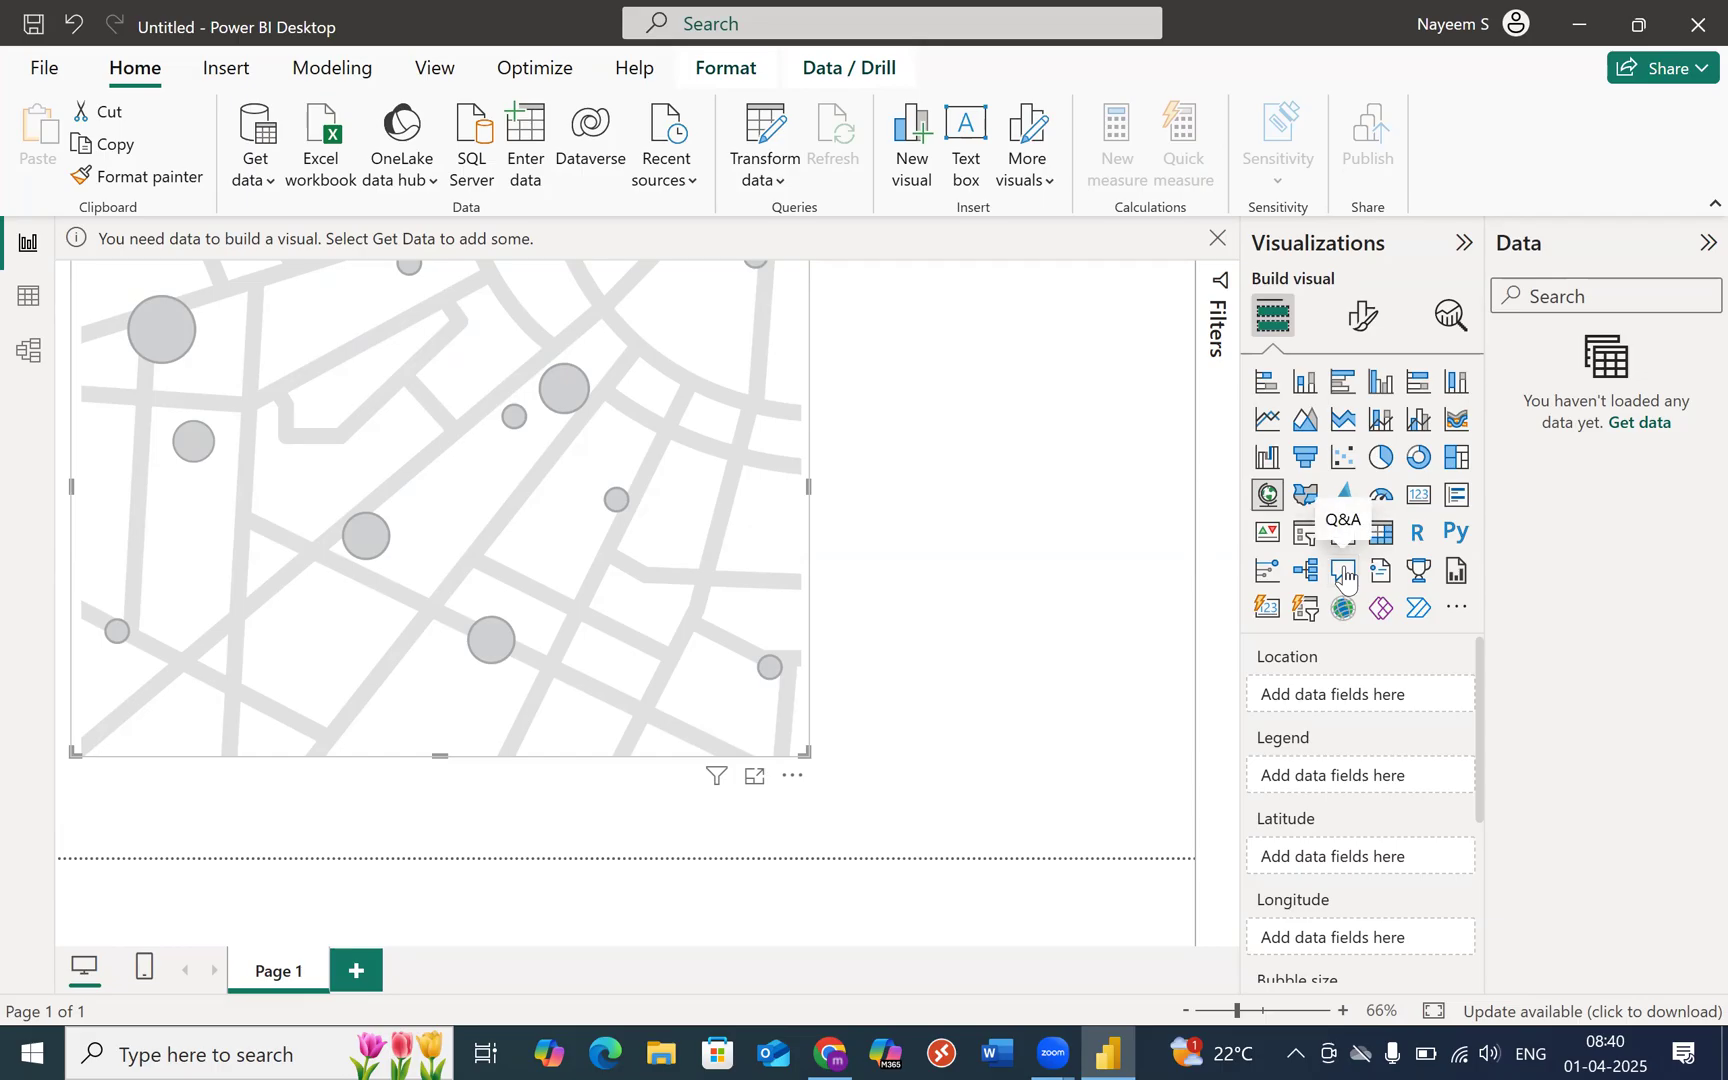
pyautogui.click(1343, 572)
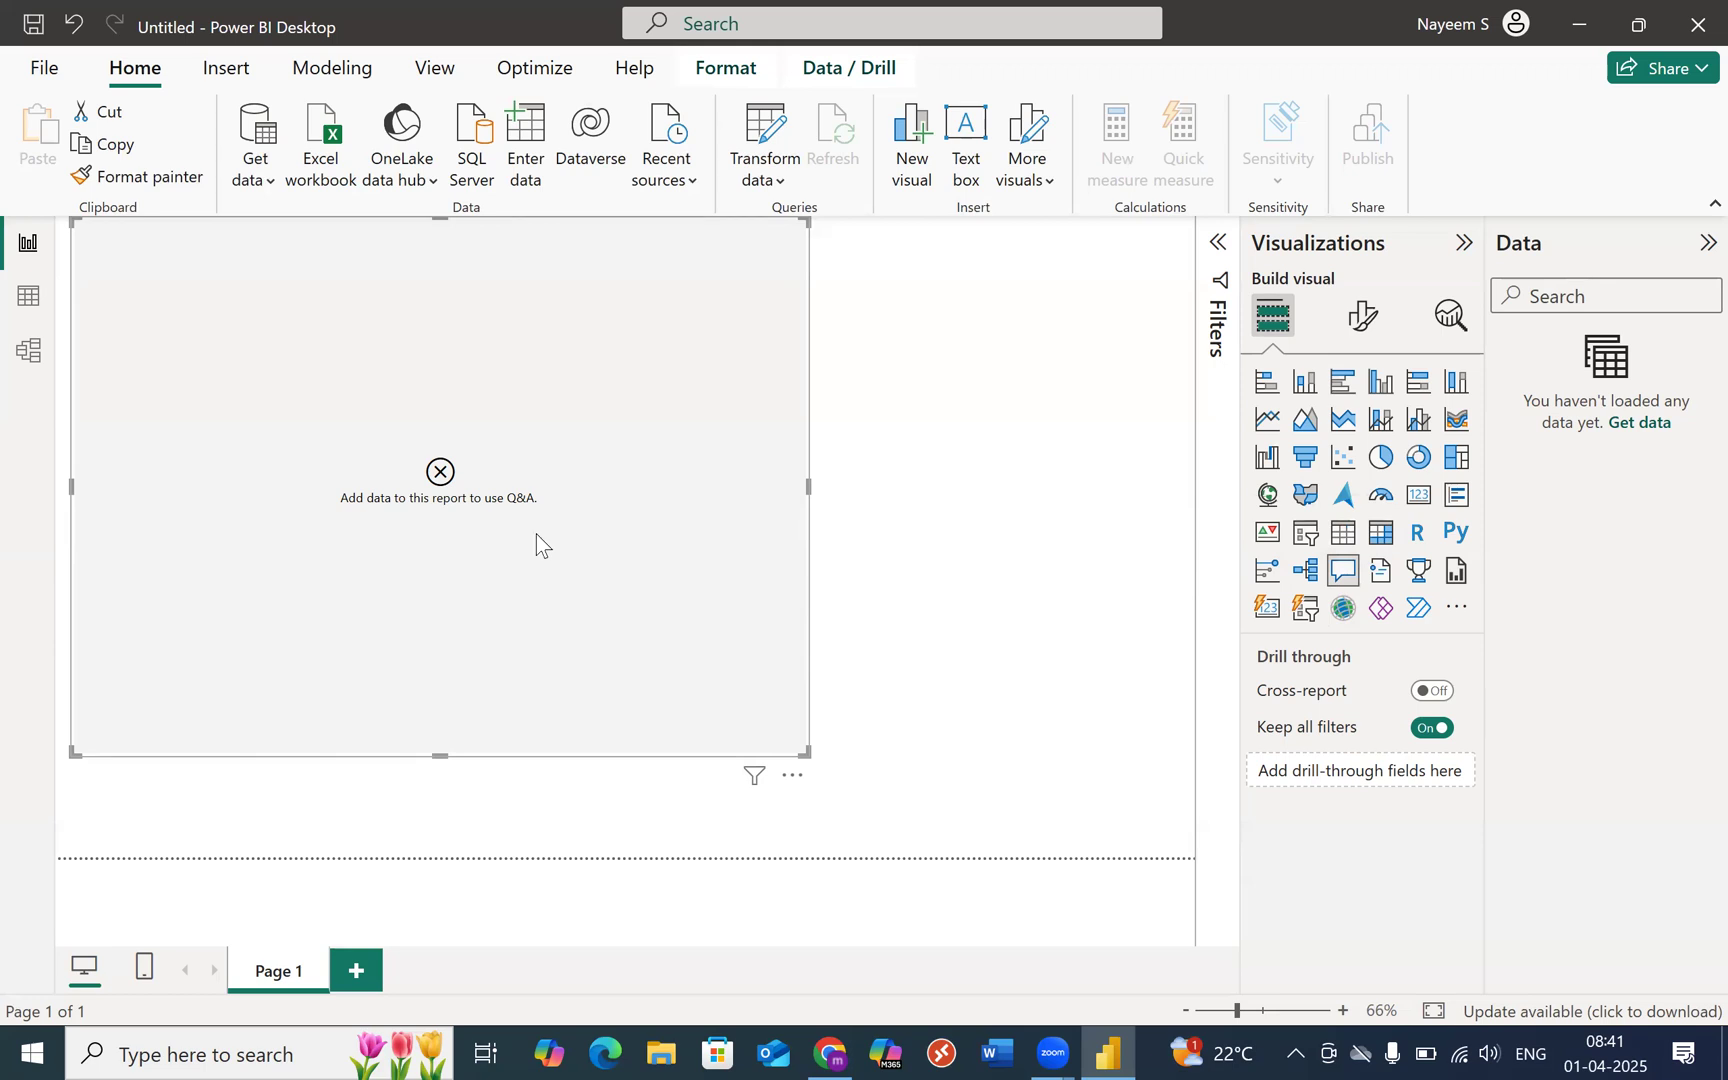
# Shrink the Q&A visual from its upper-left corner and reposition it near the lower middle of the report page
pyautogui.moveTo(578, 595); pyautogui.dragTo(683, 698)
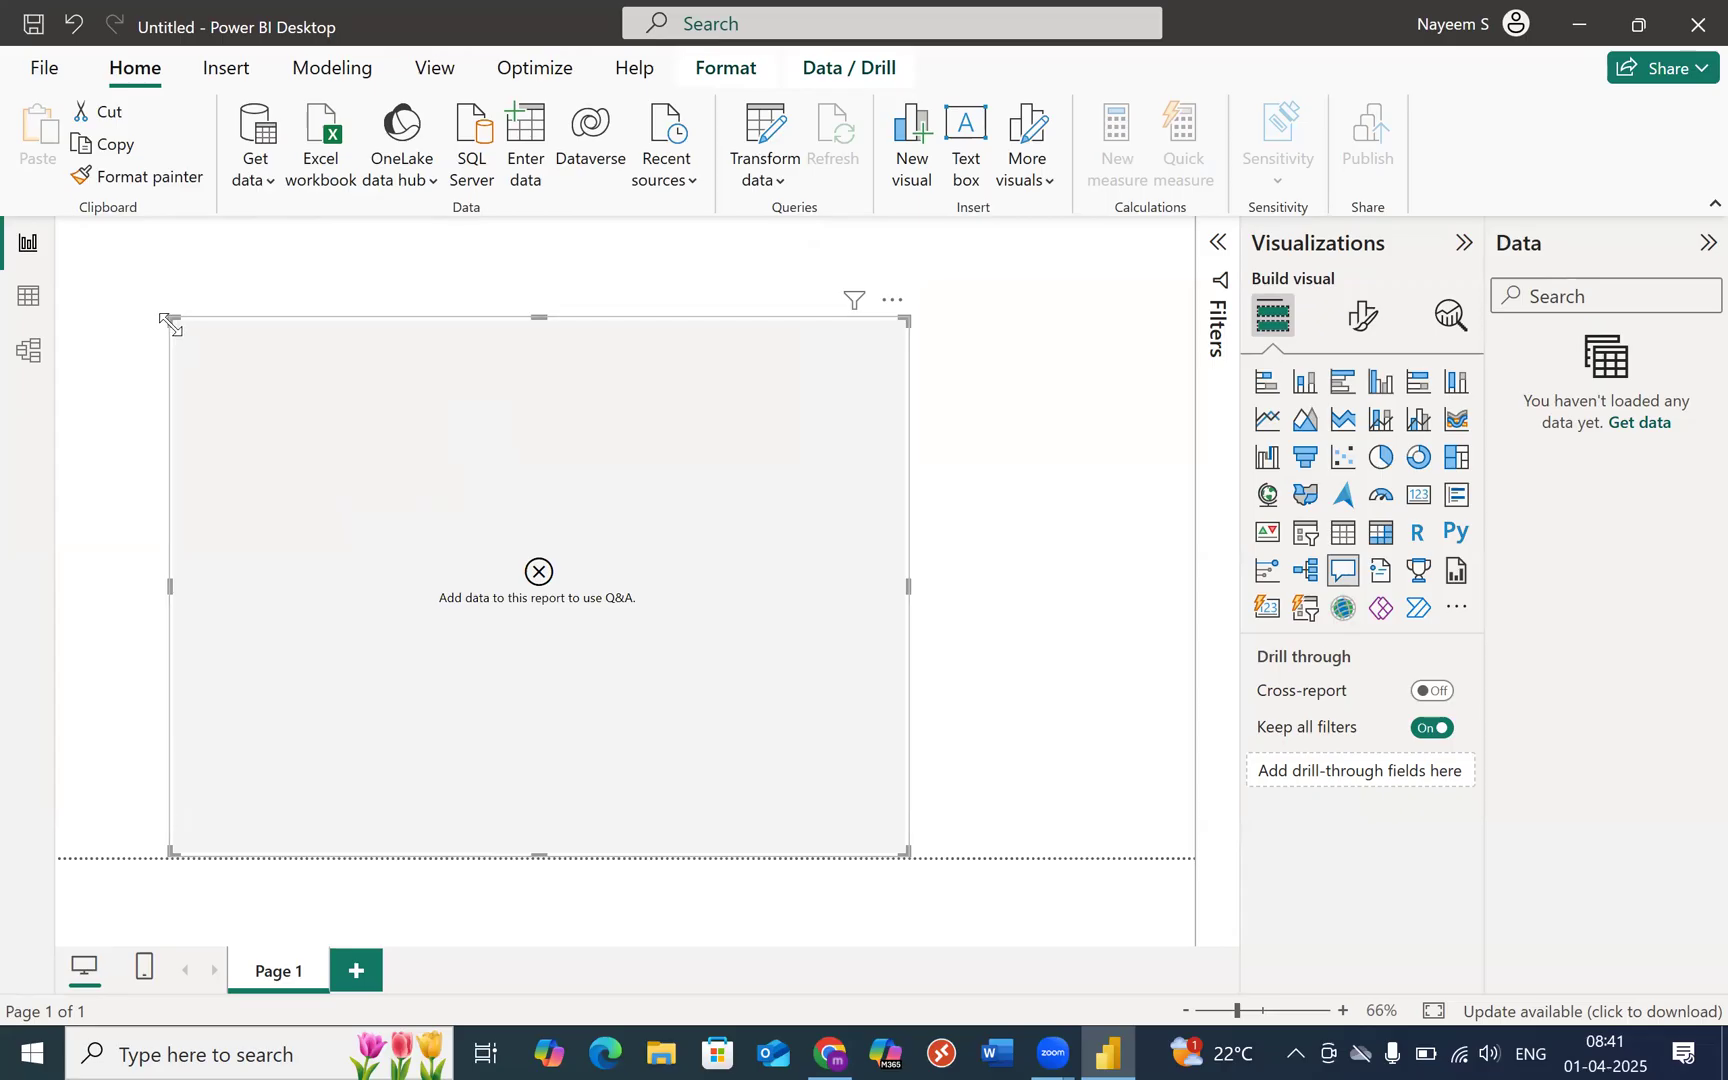
pyautogui.moveTo(166, 322); pyautogui.dragTo(314, 560)
pyautogui.moveTo(466, 639); pyautogui.dragTo(456, 576)
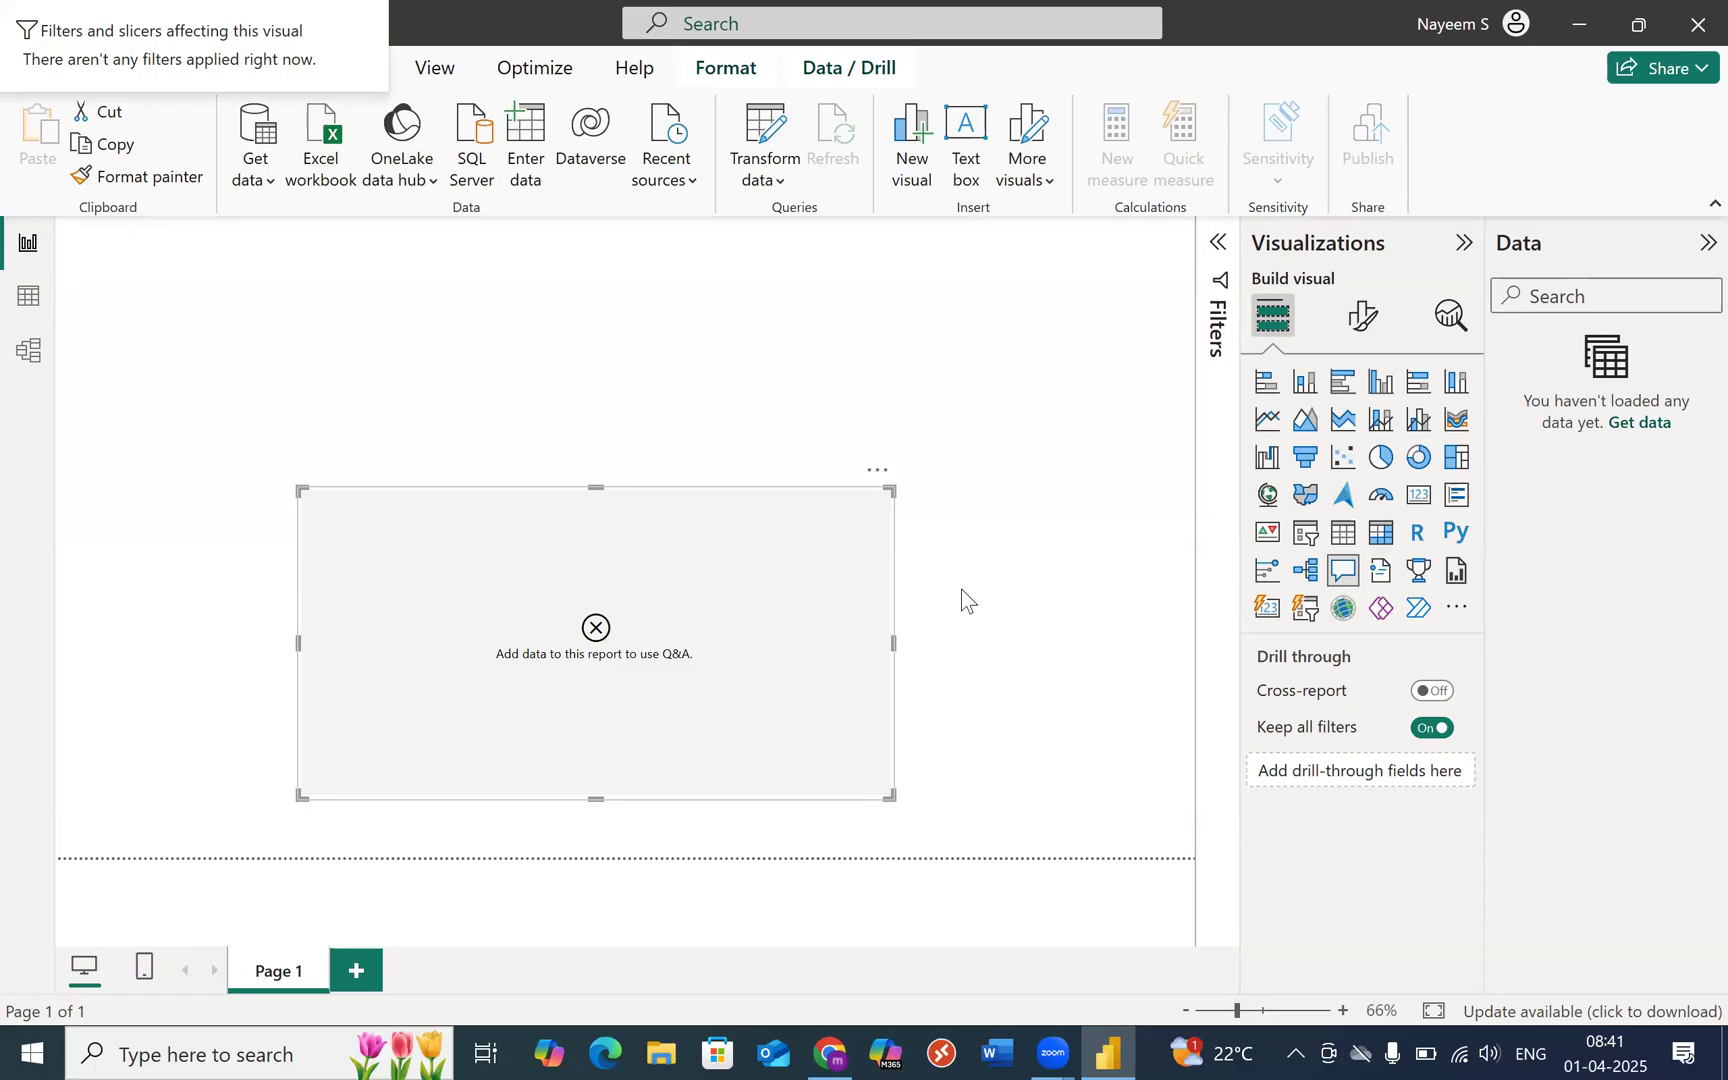
# Switch back to Google Slides and start the slideshow from the "Components of Power BI Desktop" slide
pyautogui.hotkey('alt', 'Tab')
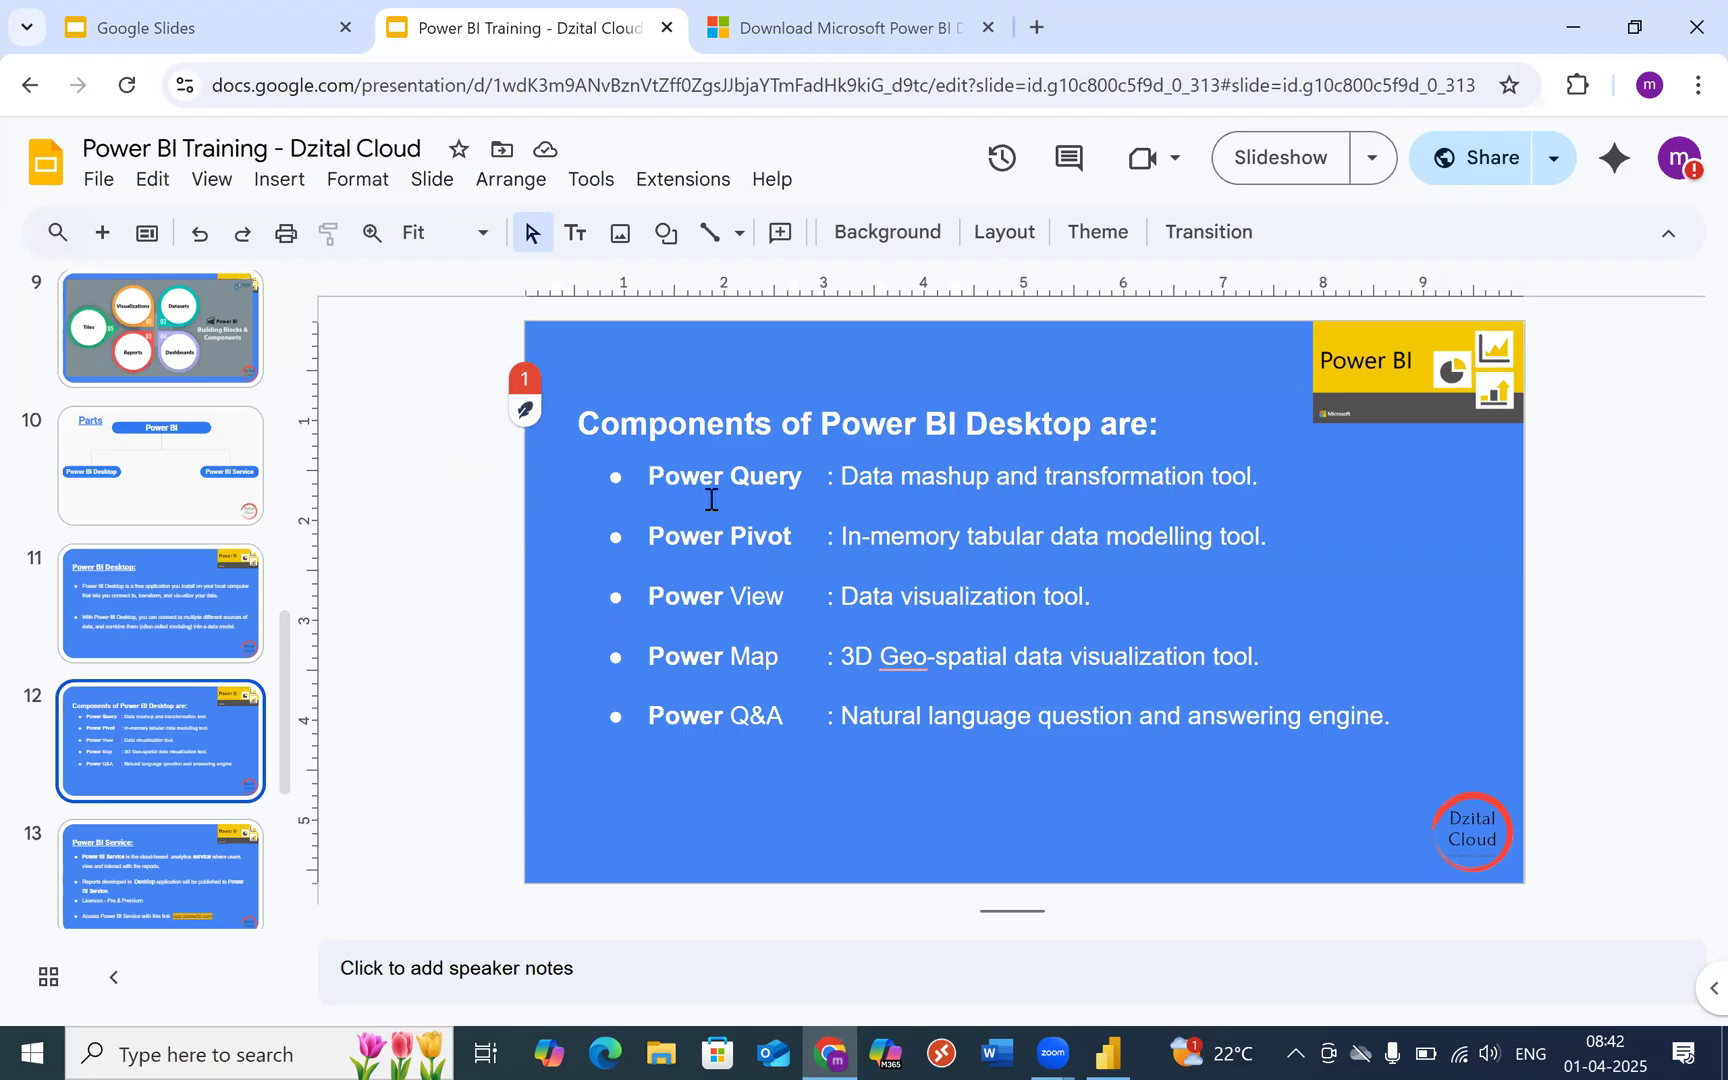
pyautogui.click(1293, 155)
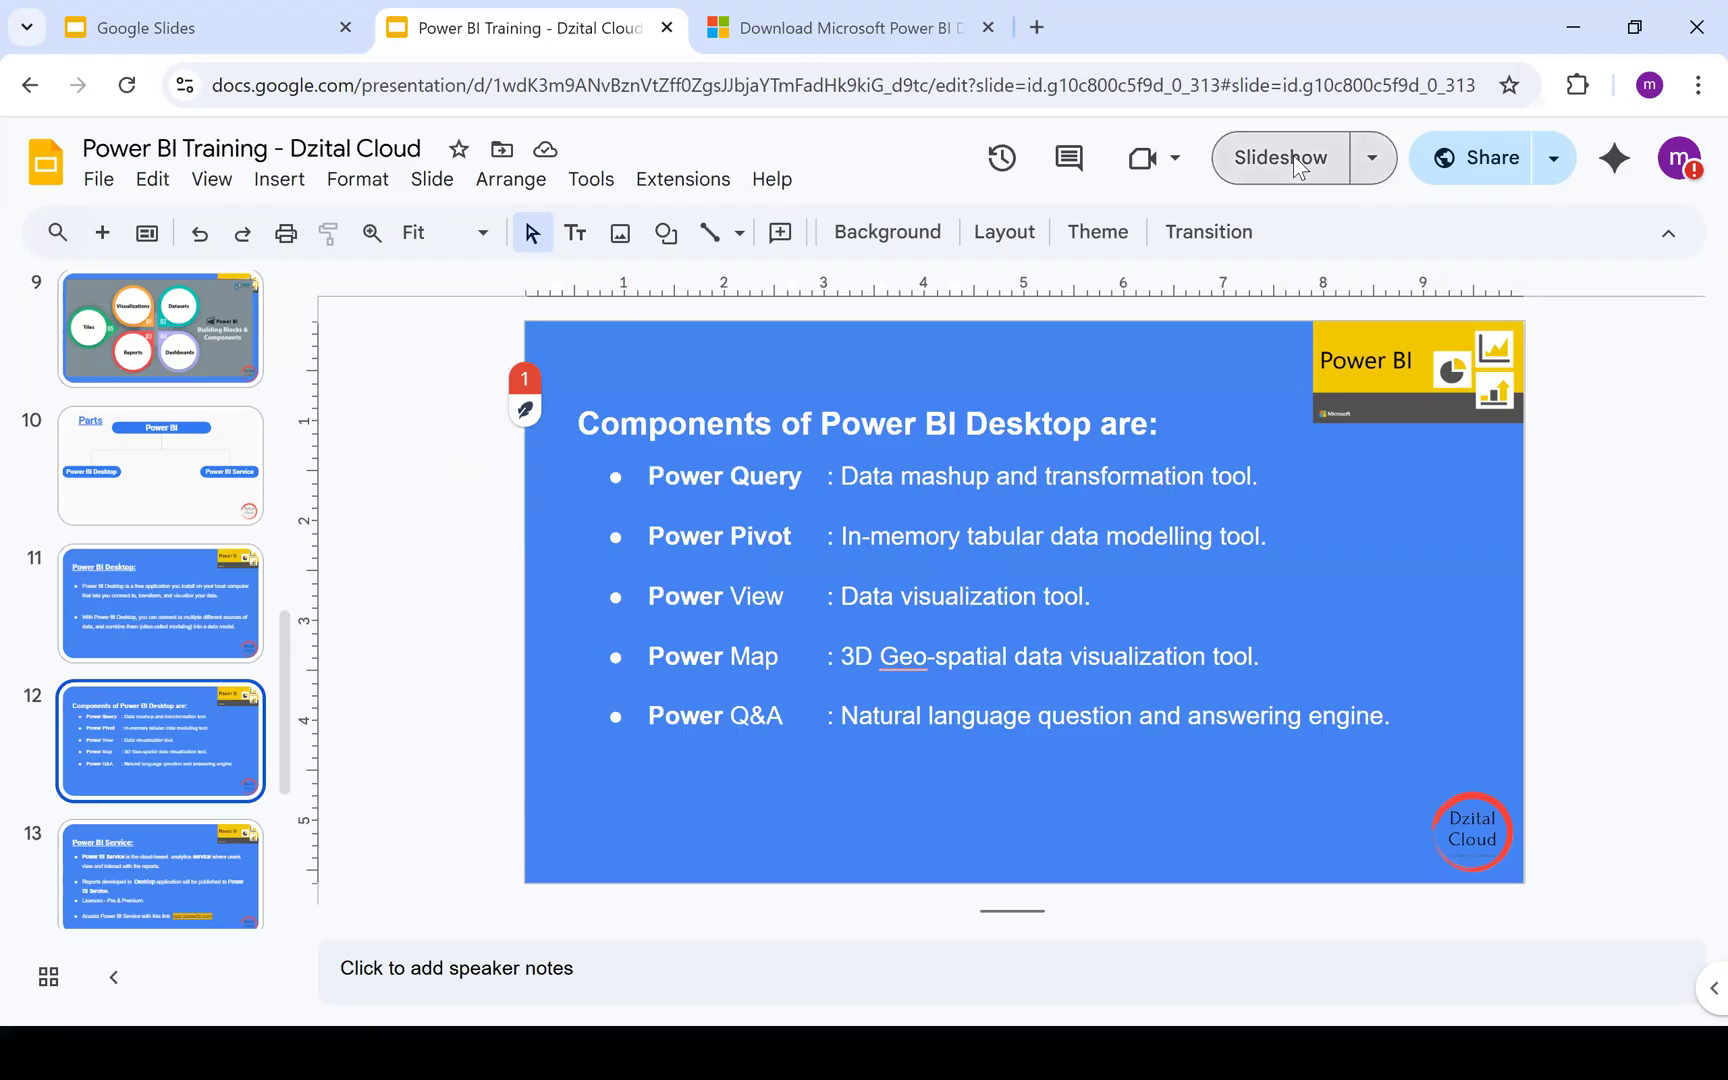